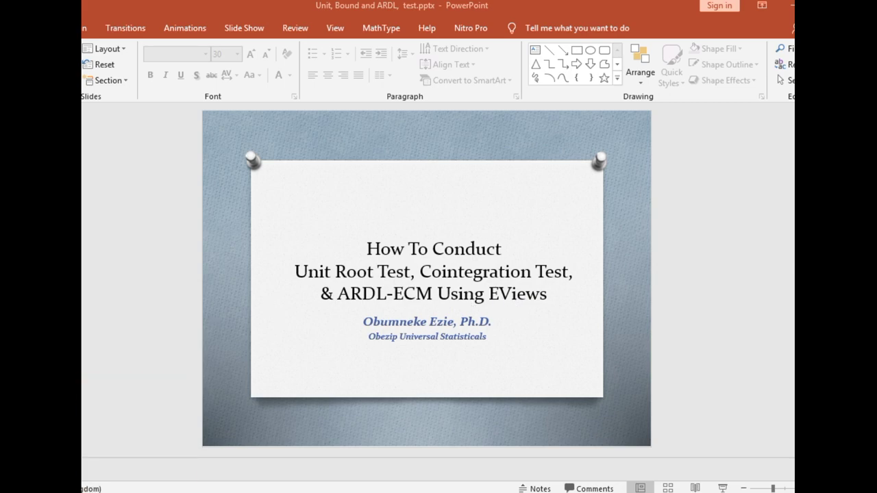
Step: Switch to EViews and review the exr, inf and rgdp series in the OBEZIP workfile
{"action": "left_click", "coordinate": [130, 490]}
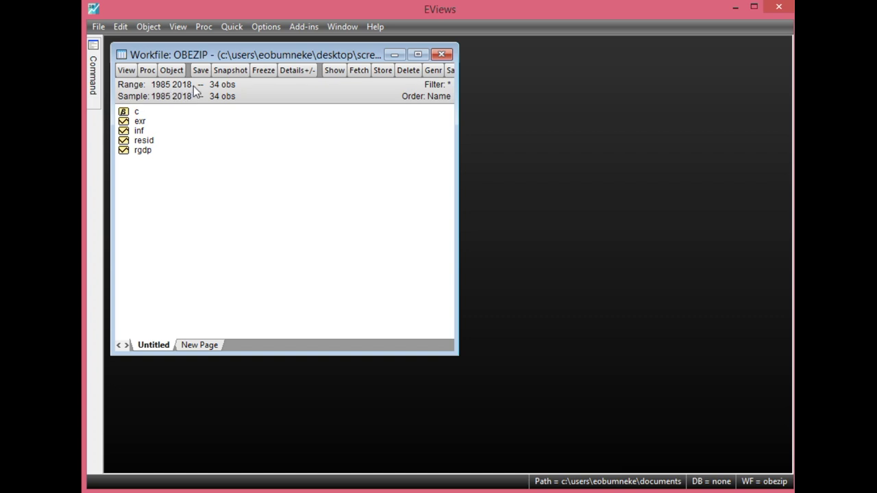
{"action": "left_click", "coordinate": [142, 123]}
{"action": "left_click", "coordinate": [154, 131]}
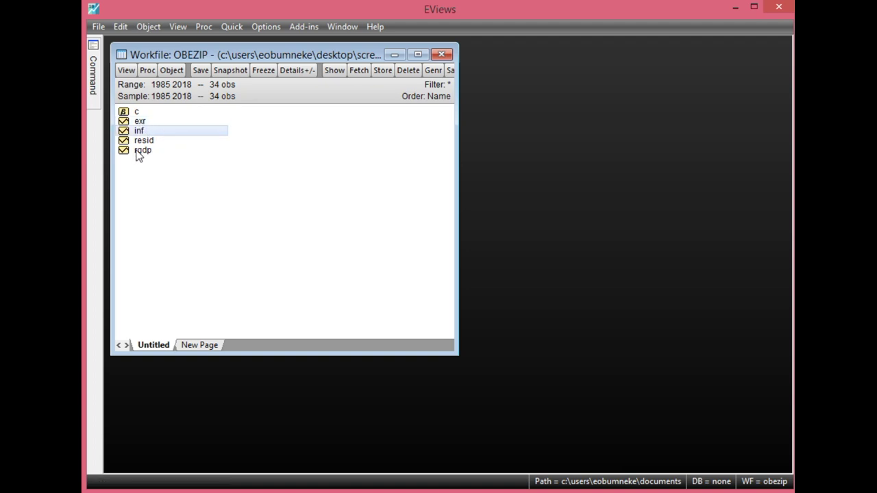
{"action": "left_click", "coordinate": [146, 151]}
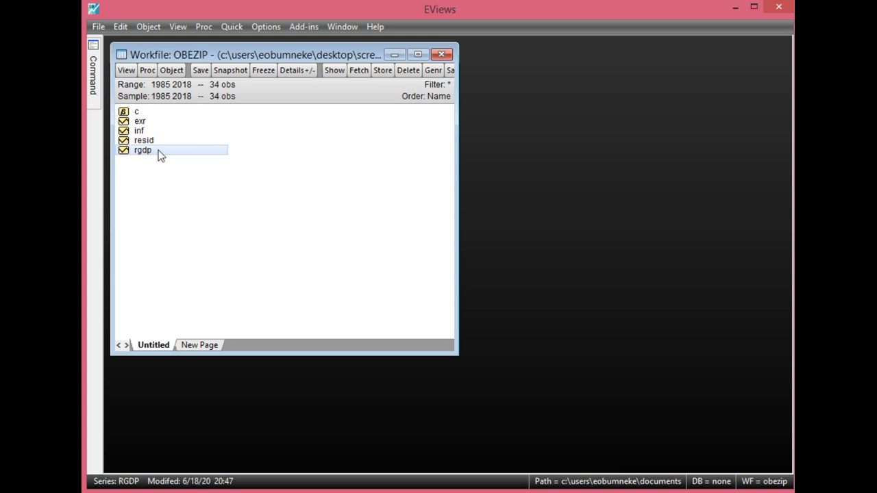
{"action": "left_click", "coordinate": [146, 152]}
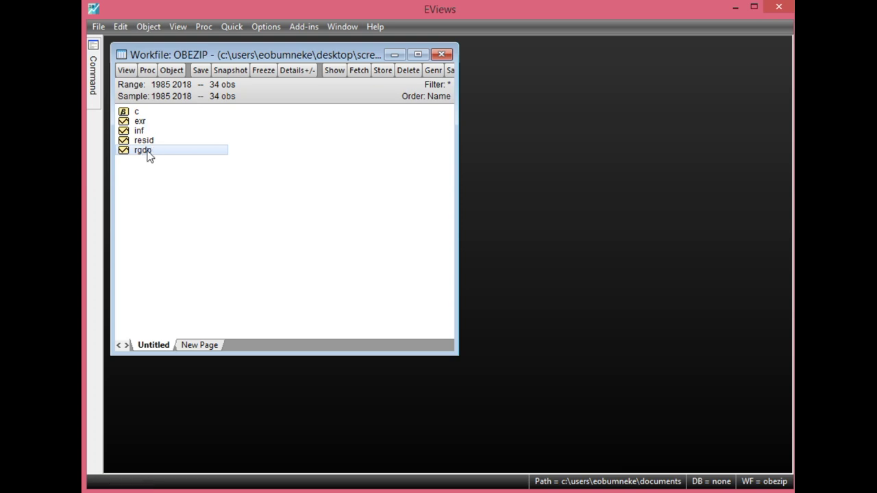
{"action": "left_click", "coordinate": [146, 121]}
{"action": "left_click", "coordinate": [146, 131]}
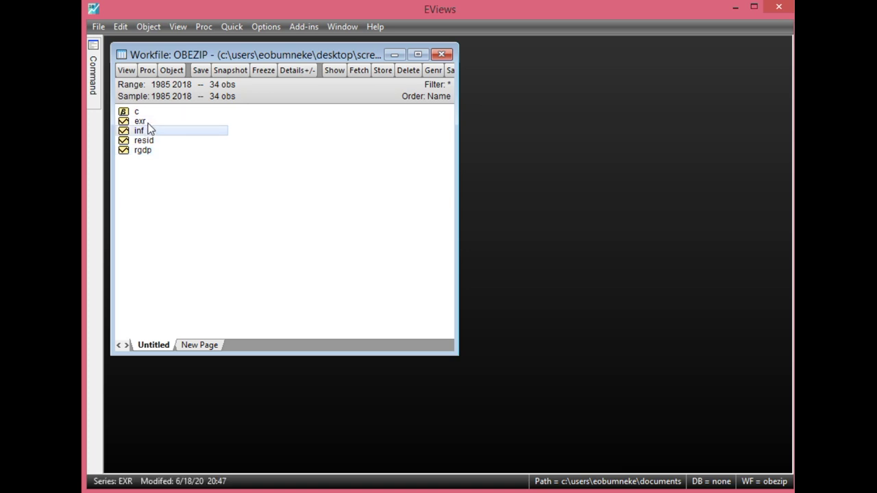
{"action": "left_click", "coordinate": [148, 152]}
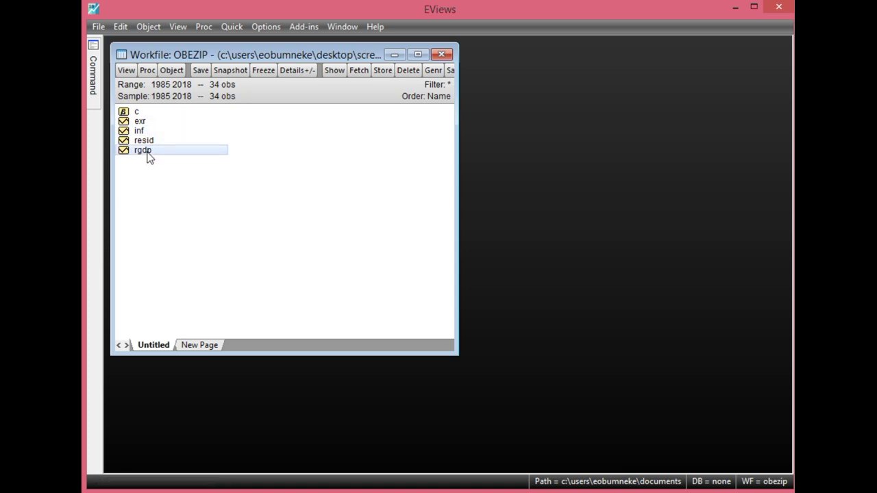
{"action": "left_click", "coordinate": [153, 121]}
{"action": "left_click", "coordinate": [155, 132]}
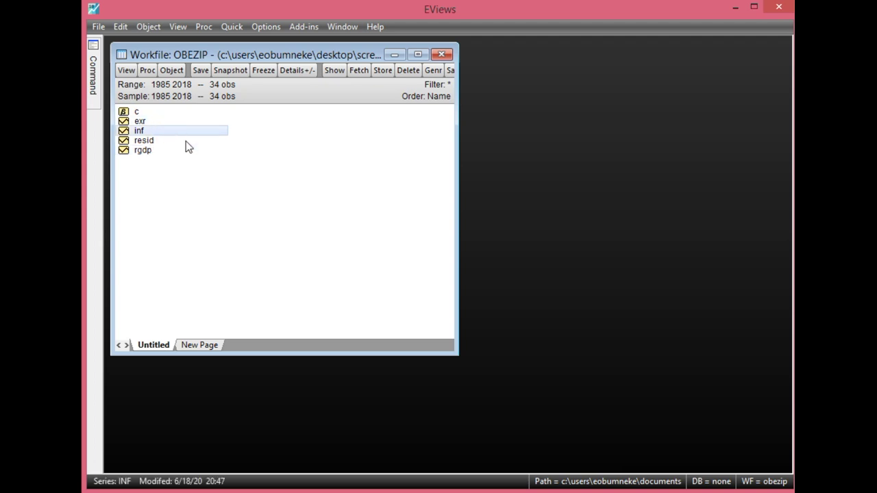
{"action": "left_click", "coordinate": [193, 179]}
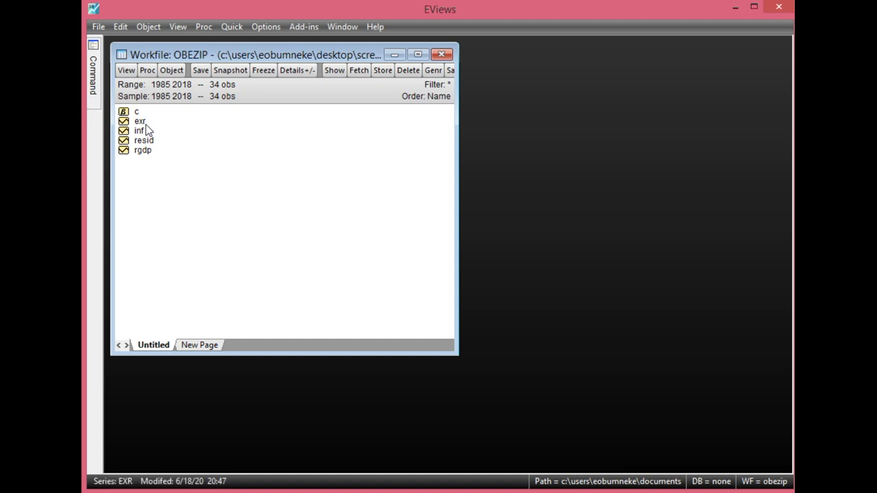
{"action": "left_click", "coordinate": [233, 27]}
{"action": "left_click", "coordinate": [257, 152]}
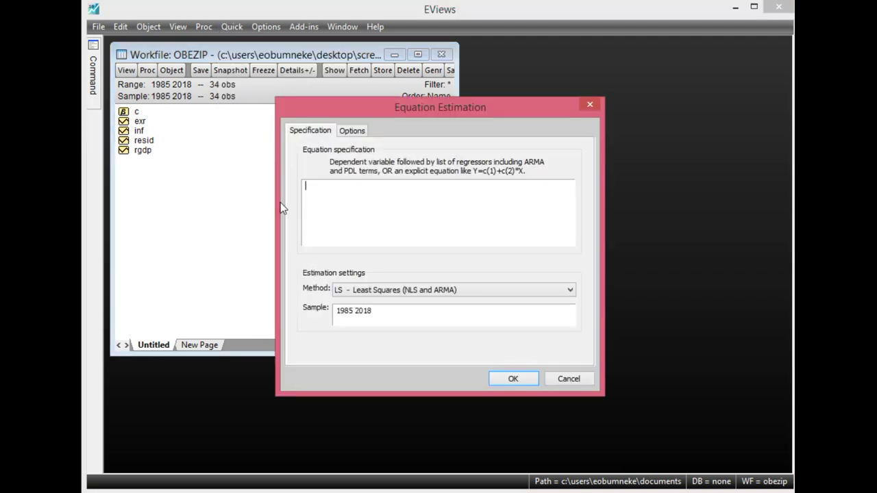
{"action": "type", "text": "exr c @trend"}
{"action": "left_click", "coordinate": [501, 384]}
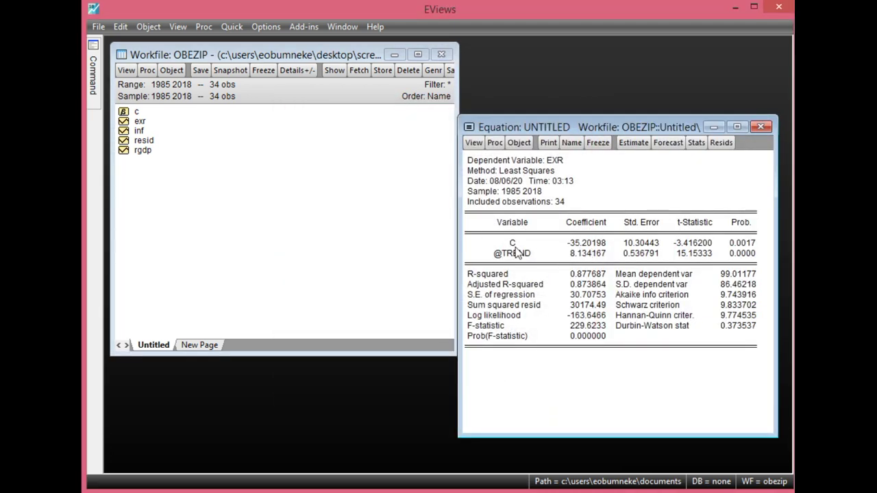
{"action": "left_click", "coordinate": [745, 244]}
{"action": "left_click", "coordinate": [747, 254]}
{"action": "left_click", "coordinate": [745, 244]}
{"action": "left_click", "coordinate": [746, 253]}
{"action": "left_click", "coordinate": [746, 244]}
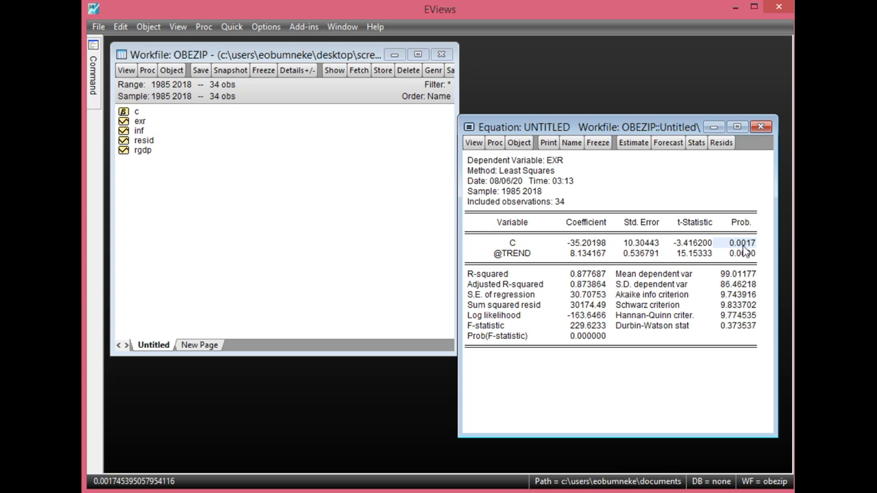
{"action": "left_click", "coordinate": [746, 254]}
{"action": "left_click", "coordinate": [745, 244]}
{"action": "left_click", "coordinate": [745, 254]}
{"action": "left_click_drag", "start_coordinate": [638, 129], "coordinate": [542, 121]}
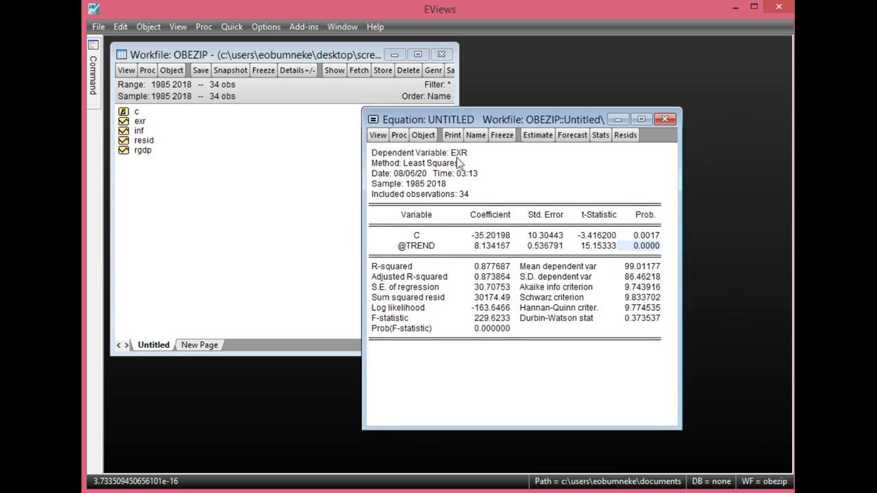
{"action": "left_click", "coordinate": [664, 120]}
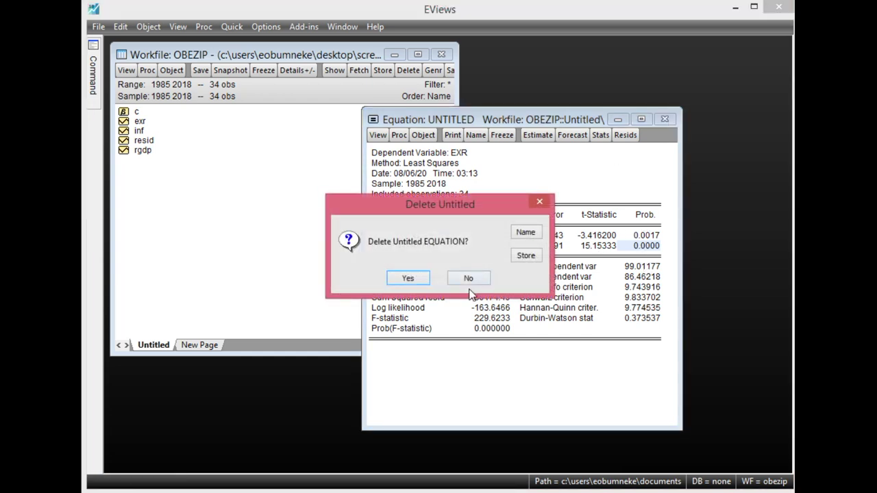
{"action": "left_click", "coordinate": [412, 281]}
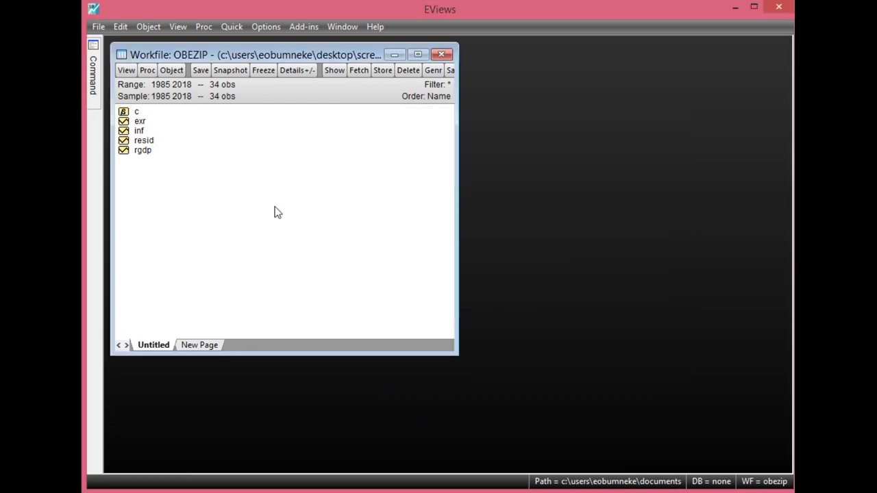
Step: Run an Augmented Dickey-Fuller unit root test on exr at level with trend and intercept, and check its probability
{"action": "double_click", "coordinate": [141, 124]}
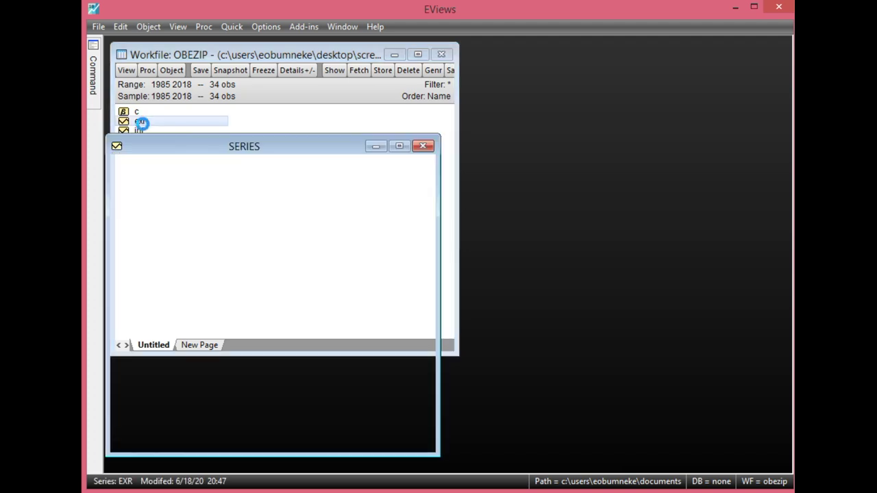
{"action": "left_click", "coordinate": [120, 164]}
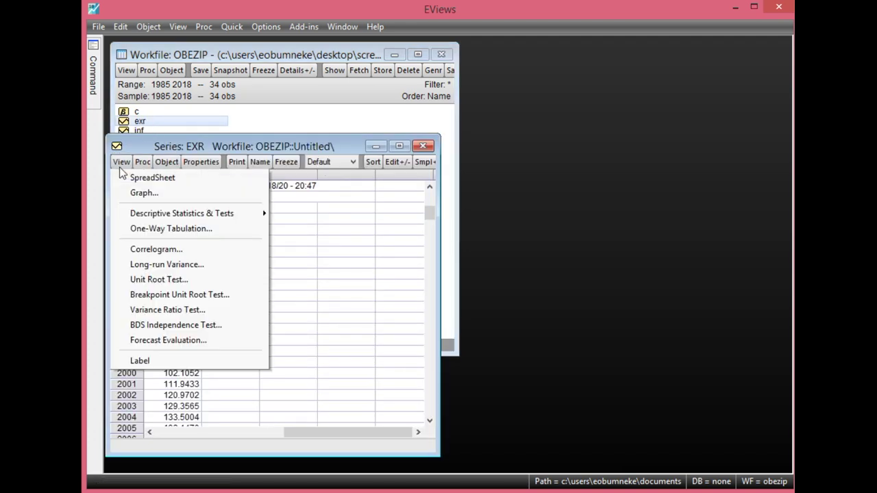
{"action": "left_click", "coordinate": [169, 281]}
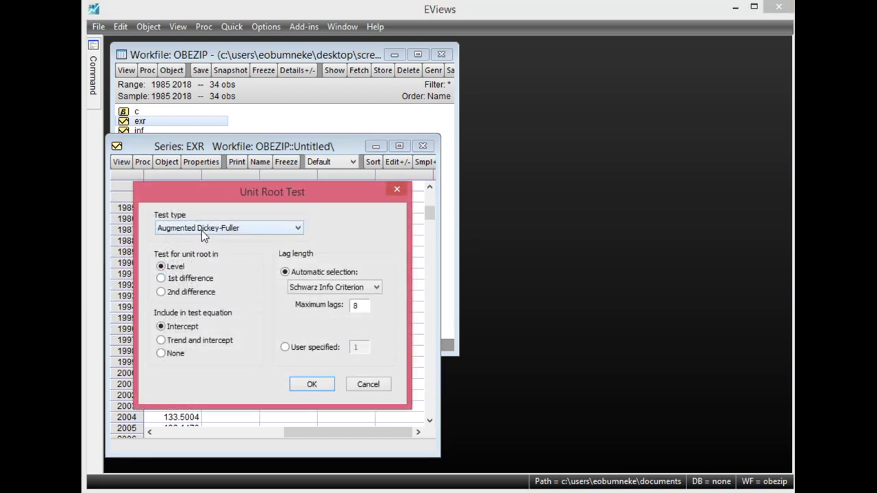
{"action": "left_click", "coordinate": [301, 231]}
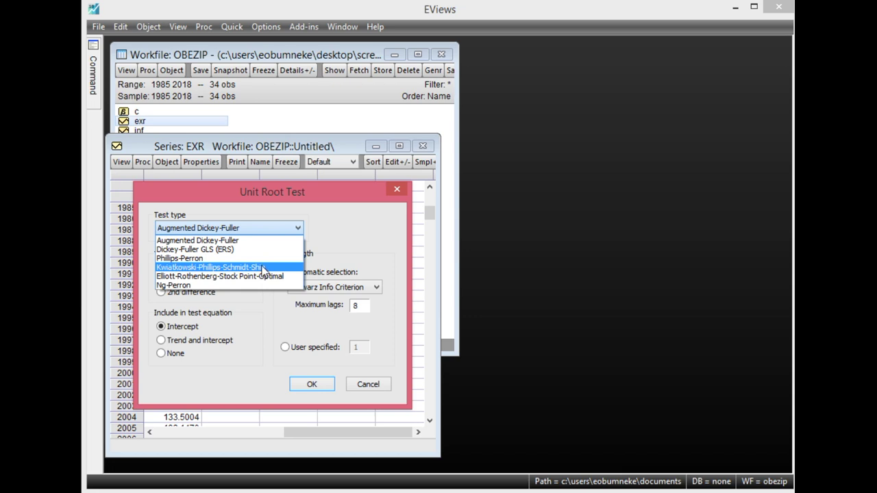
{"action": "left_click", "coordinate": [261, 233]}
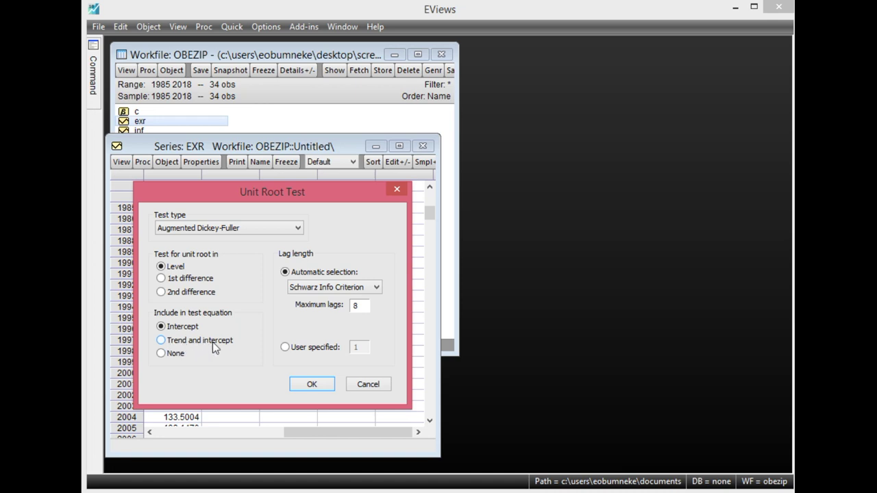
{"action": "left_click", "coordinate": [161, 341]}
{"action": "left_click", "coordinate": [303, 384]}
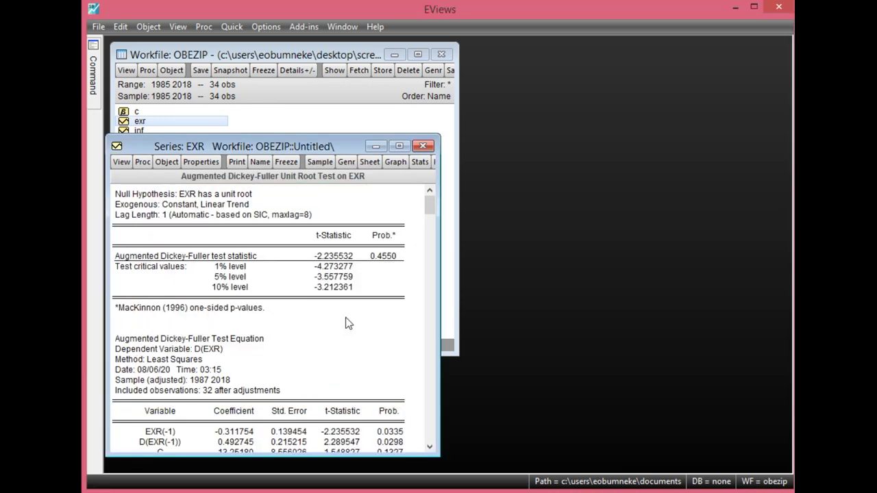
{"action": "left_click", "coordinate": [383, 258]}
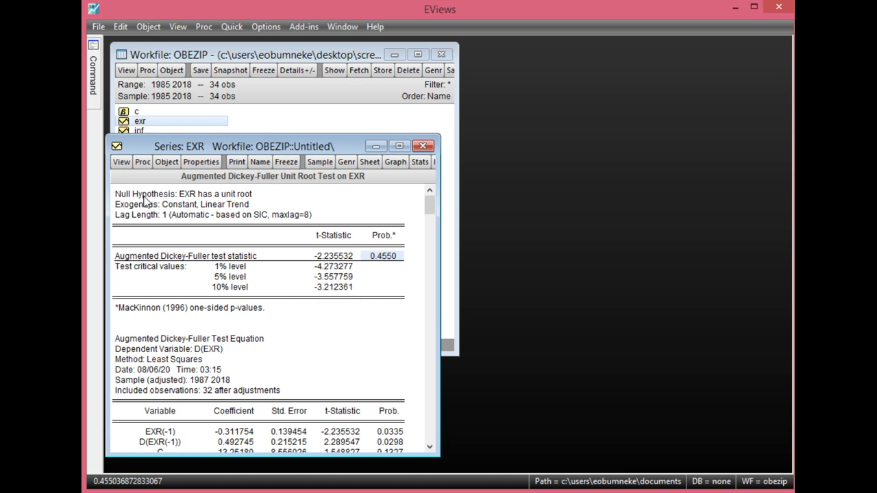
Step: Rerun the Augmented Dickey-Fuller test on exr in 1st difference with trend and intercept, and check its t-statistic and probability
{"action": "left_click", "coordinate": [122, 163]}
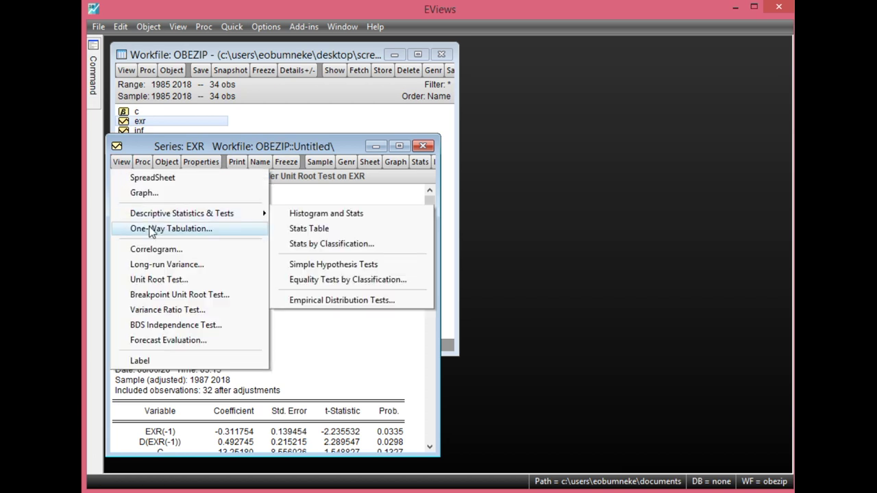
{"action": "left_click", "coordinate": [159, 280]}
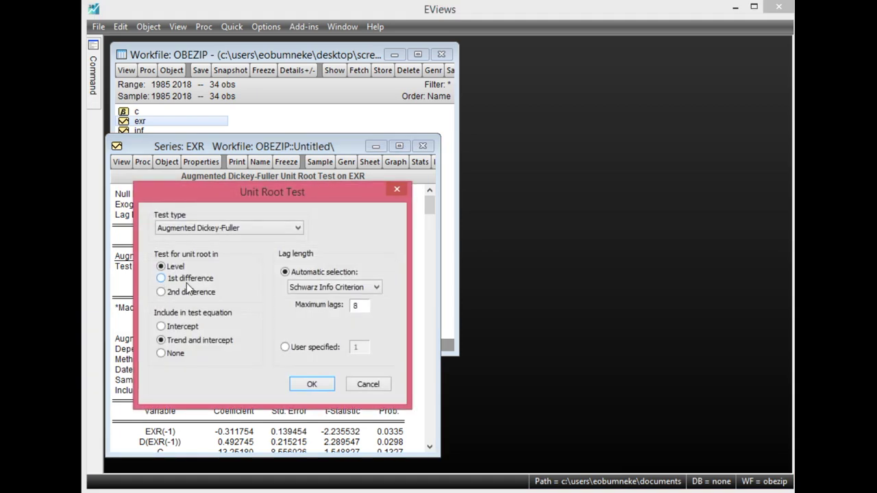
{"action": "left_click", "coordinate": [185, 282]}
{"action": "left_click", "coordinate": [320, 382]}
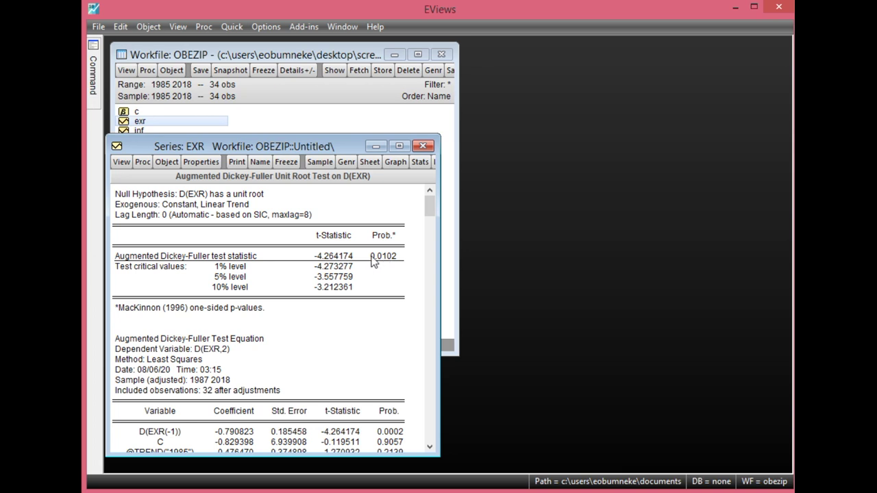
{"action": "left_click", "coordinate": [326, 257]}
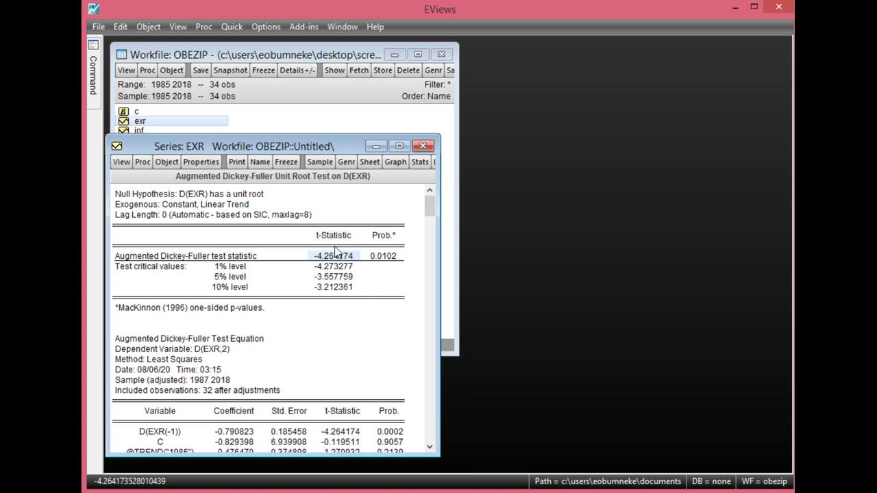
{"action": "left_click", "coordinate": [388, 259]}
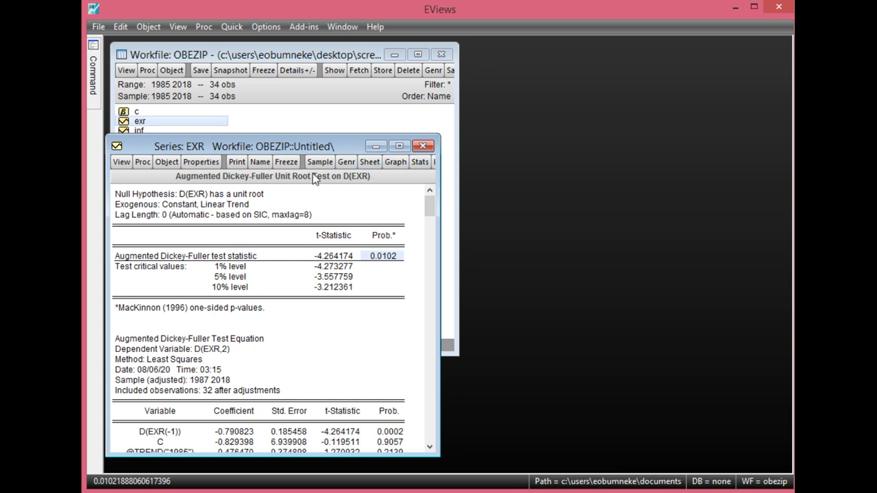
Step: Freeze the first-difference test output as a table named EXRADF, and close the exr series after checking that the saved table opens
{"action": "left_click", "coordinate": [288, 162]}
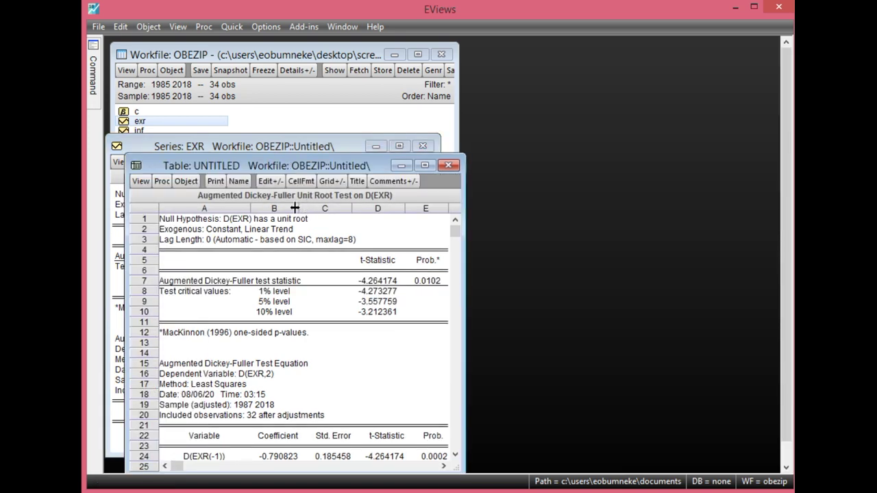
{"action": "left_click", "coordinate": [247, 181]}
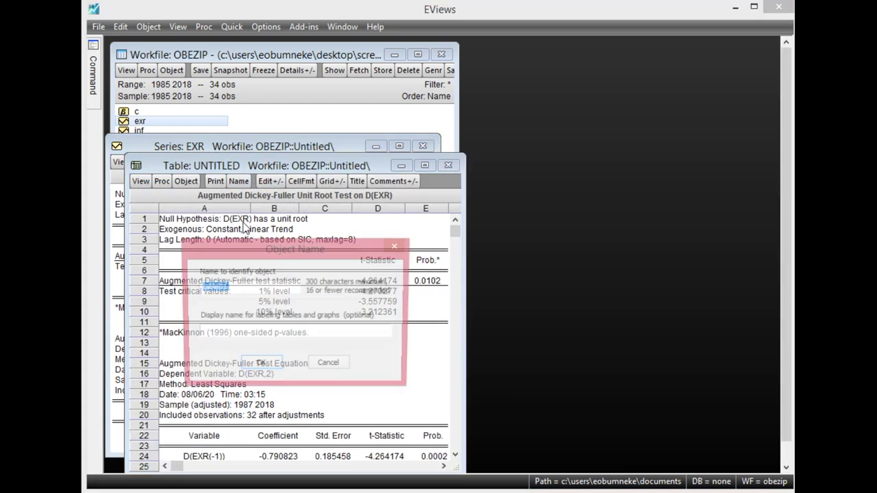
{"action": "type", "text": "EXRADF"}
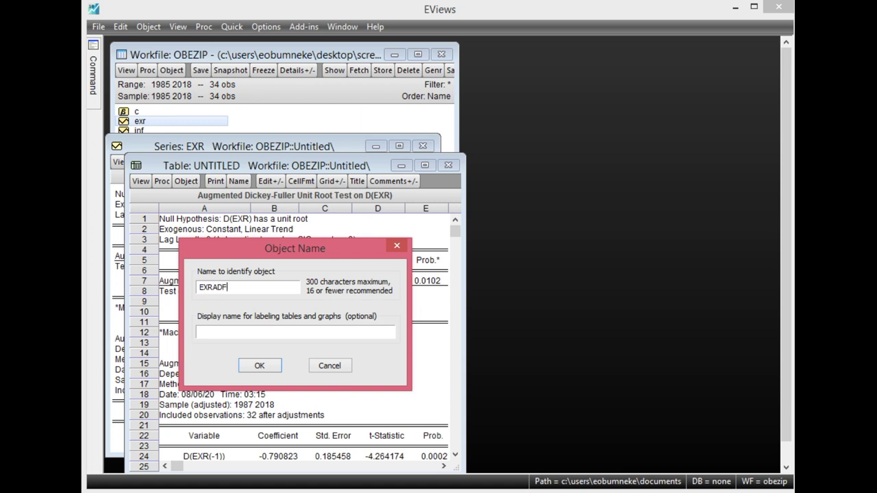
{"action": "left_click", "coordinate": [274, 364]}
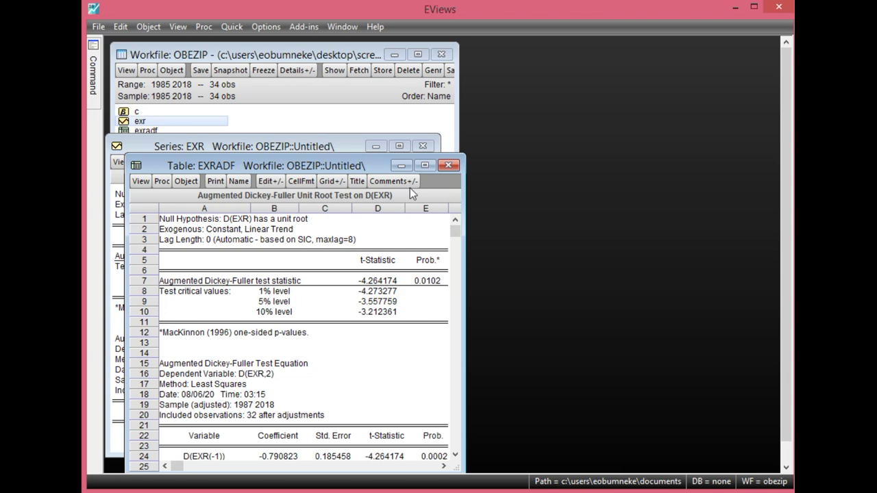
{"action": "left_click", "coordinate": [448, 166]}
{"action": "left_click_drag", "start_coordinate": [336, 152], "coordinate": [415, 152]}
{"action": "left_click", "coordinate": [502, 146]}
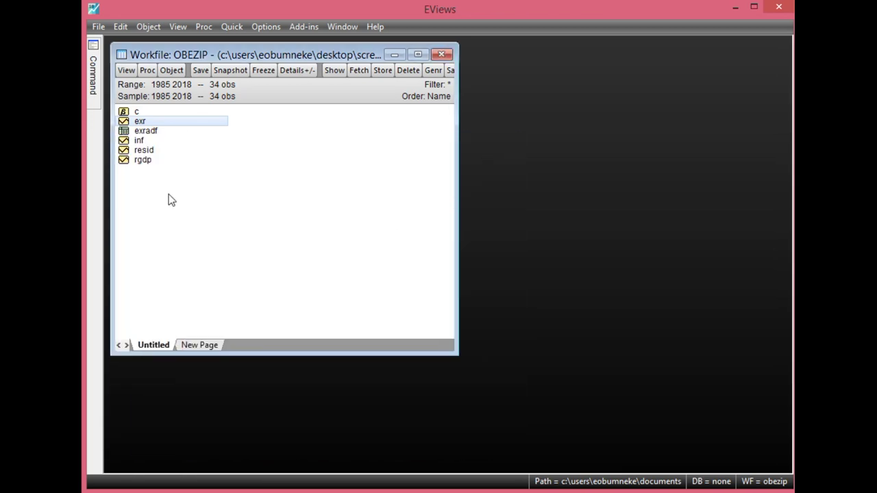
{"action": "double_click", "coordinate": [160, 131]}
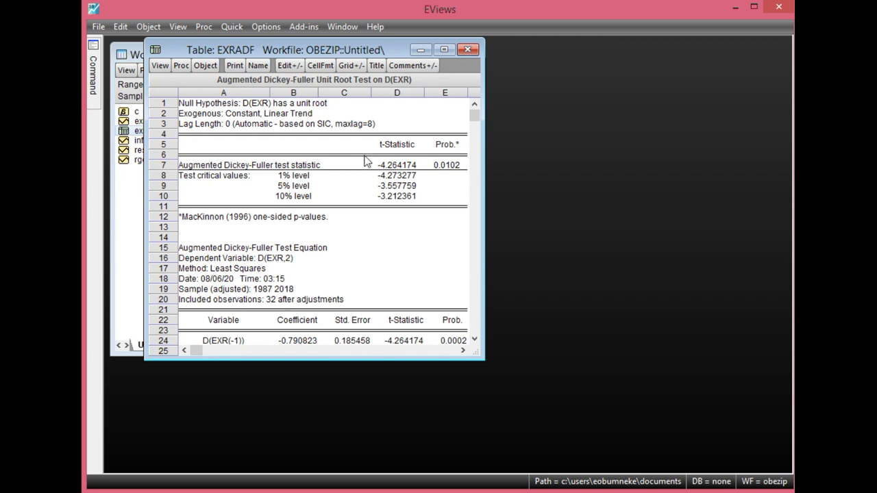
{"action": "left_click", "coordinate": [467, 50]}
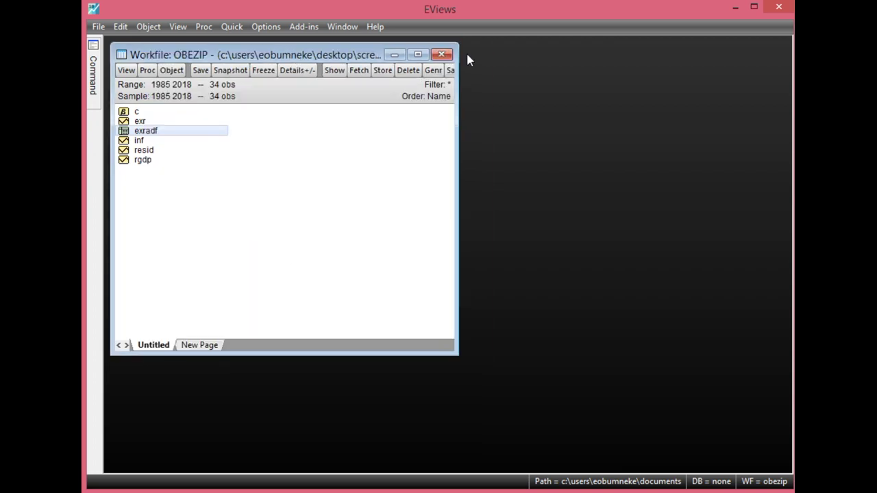
{"action": "left_click", "coordinate": [142, 141]}
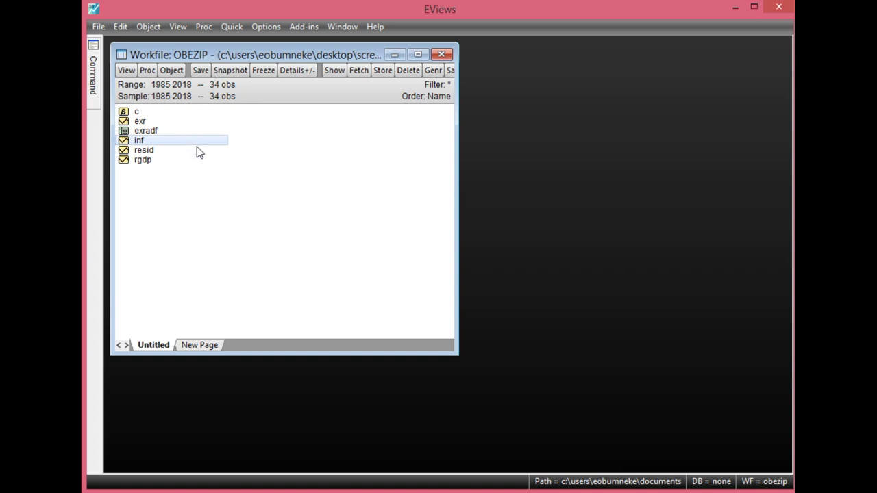
{"action": "left_click", "coordinate": [232, 27]}
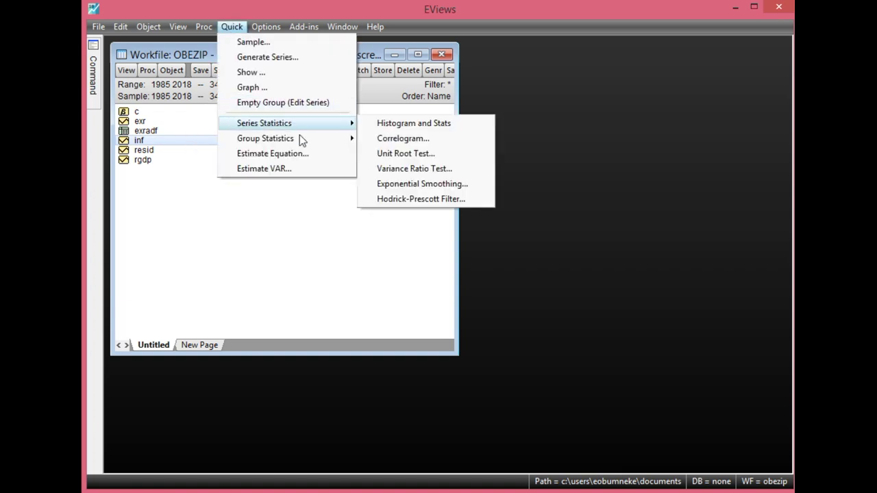
{"action": "left_click", "coordinate": [301, 153]}
{"action": "type", "text": "inf c @trend"}
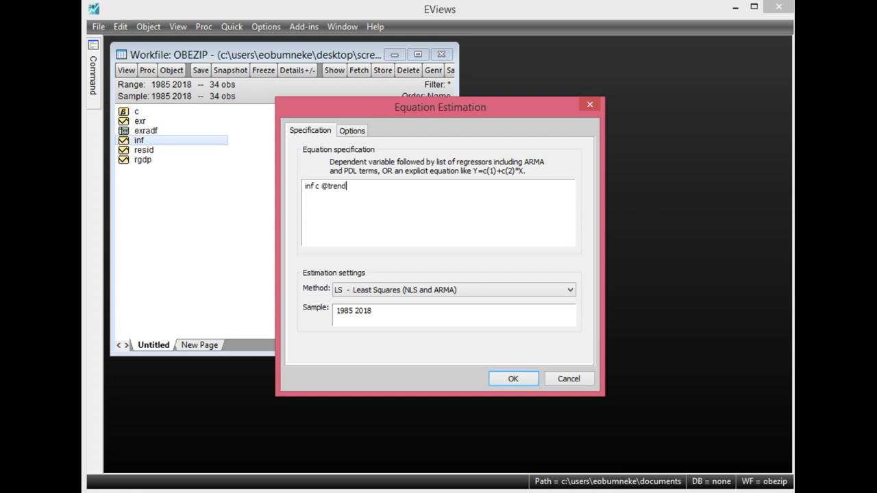
{"action": "left_click", "coordinate": [514, 378]}
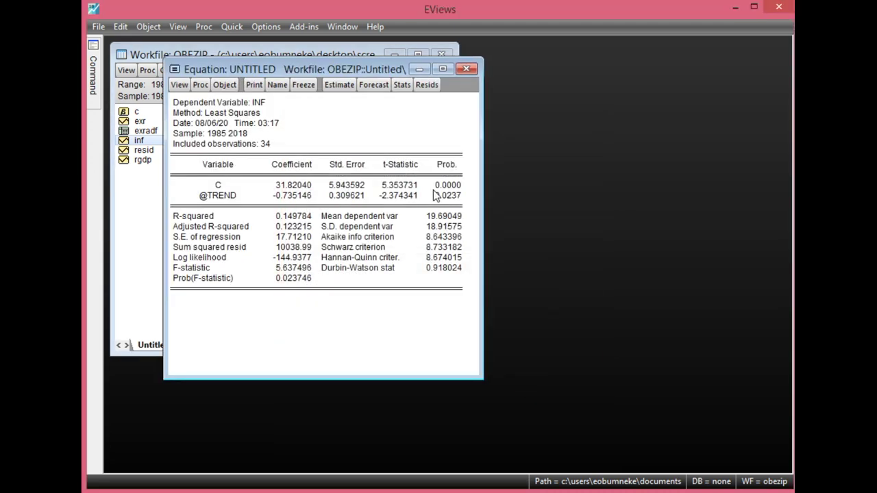
{"action": "left_click", "coordinate": [453, 186]}
{"action": "left_click", "coordinate": [454, 197]}
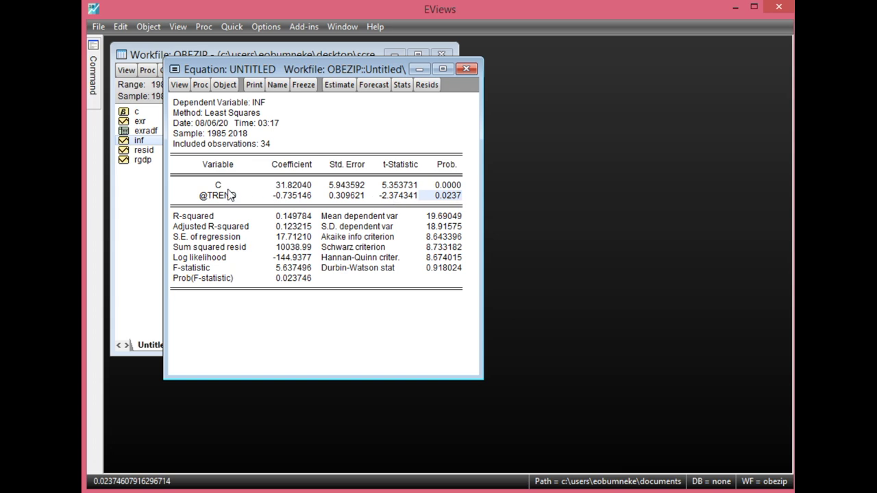
{"action": "left_click", "coordinate": [452, 186]}
{"action": "left_click", "coordinate": [452, 196]}
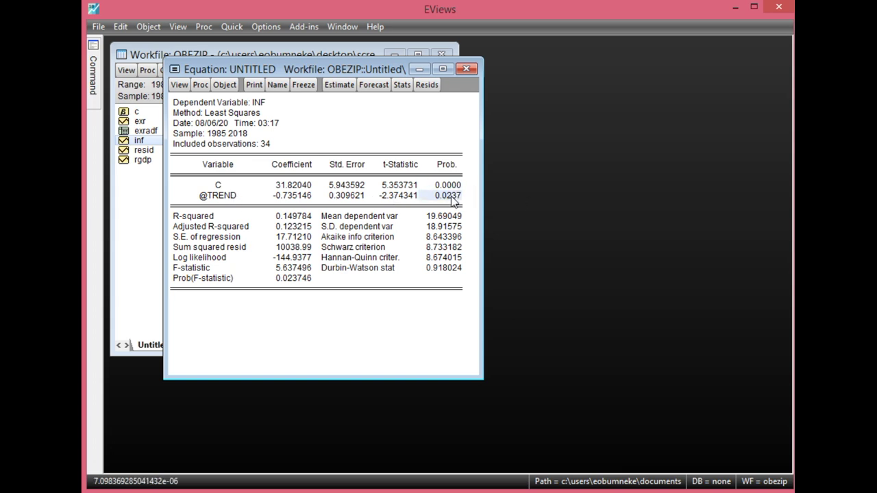
{"action": "left_click", "coordinate": [451, 185]}
{"action": "left_click", "coordinate": [449, 196]}
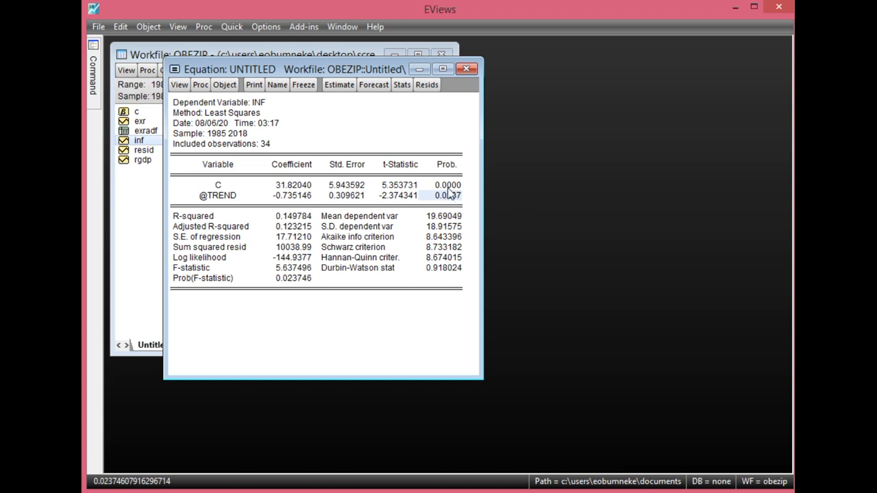
{"action": "left_click", "coordinate": [449, 186]}
{"action": "left_click", "coordinate": [449, 195]}
{"action": "left_click", "coordinate": [449, 185]}
{"action": "left_click", "coordinate": [449, 195]}
{"action": "left_click", "coordinate": [449, 186]}
{"action": "left_click", "coordinate": [449, 195]}
{"action": "left_click", "coordinate": [449, 186]}
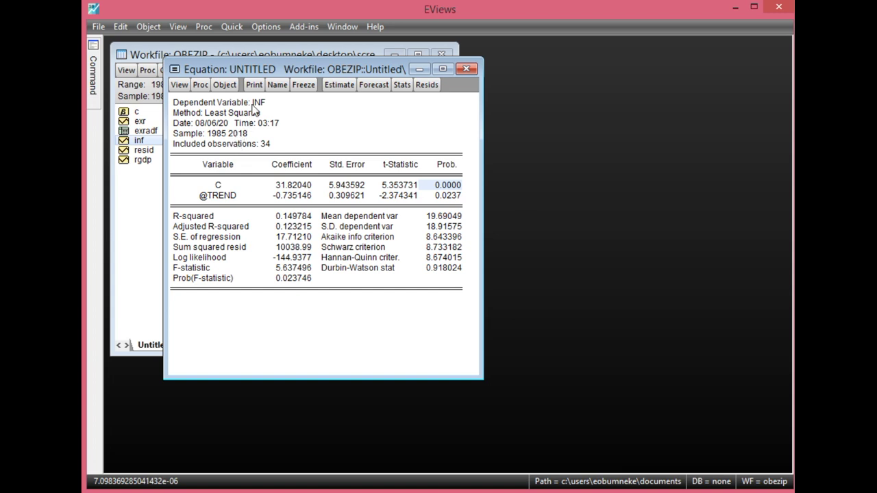
{"action": "left_click", "coordinate": [448, 197]}
{"action": "left_click", "coordinate": [449, 185]}
{"action": "left_click", "coordinate": [445, 205]}
{"action": "left_click", "coordinate": [445, 198]}
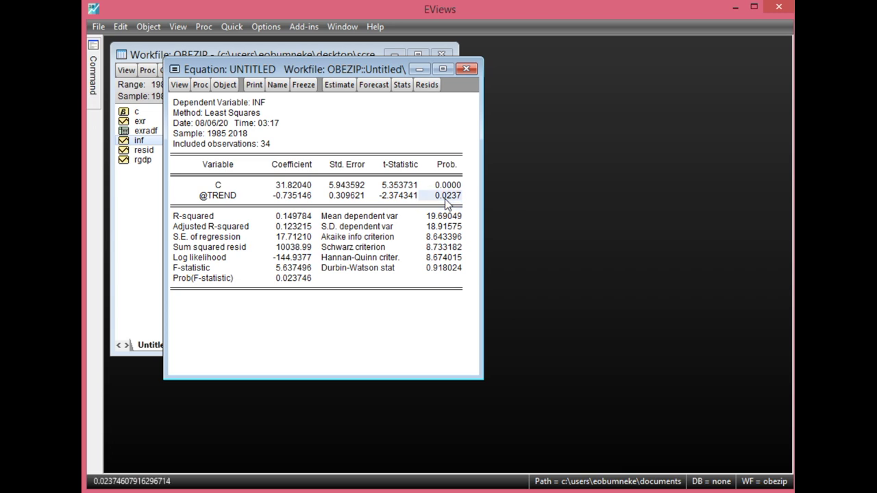
{"action": "left_click", "coordinate": [470, 73]}
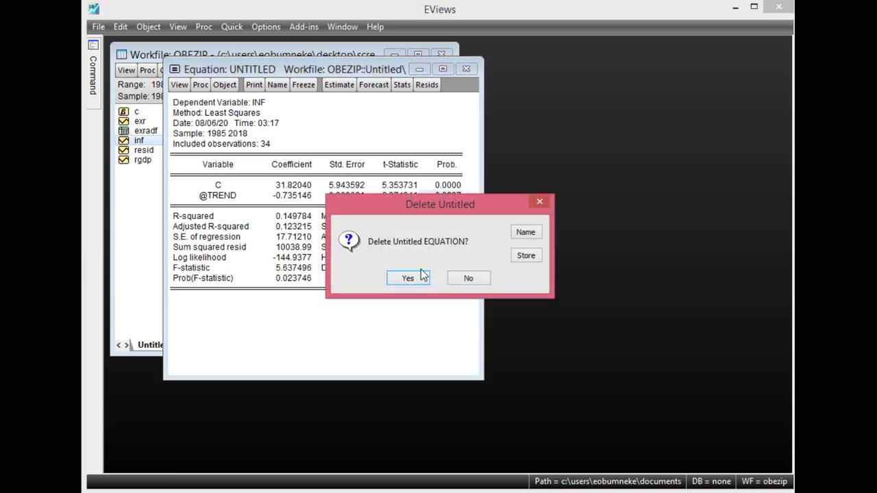
{"action": "left_click", "coordinate": [408, 278]}
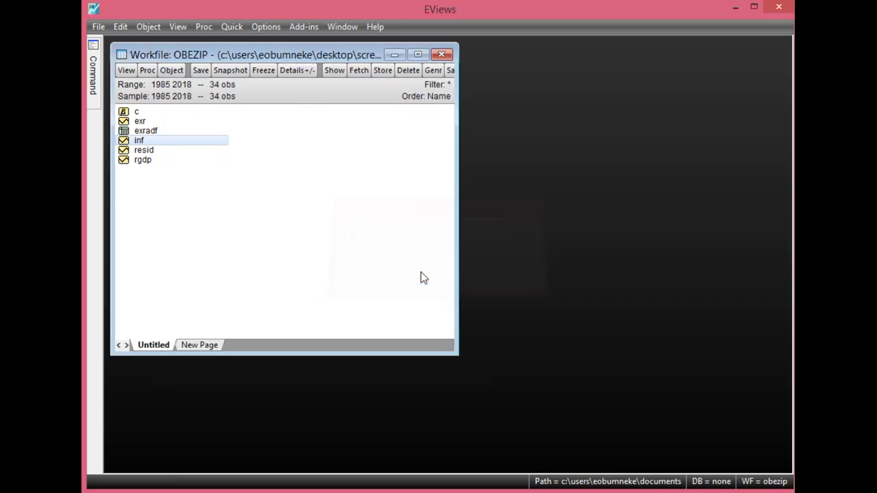
Step: Run an Augmented Dickey-Fuller test on inf at level with trend and intercept, and compare its probability, t-statistic and 5% critical value
{"action": "left_click", "coordinate": [137, 142]}
{"action": "double_click", "coordinate": [136, 142]}
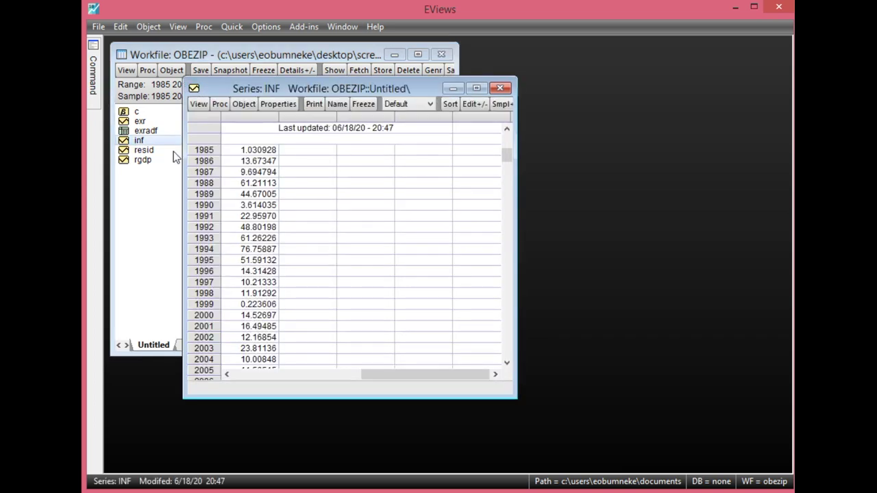
{"action": "left_click", "coordinate": [198, 105]}
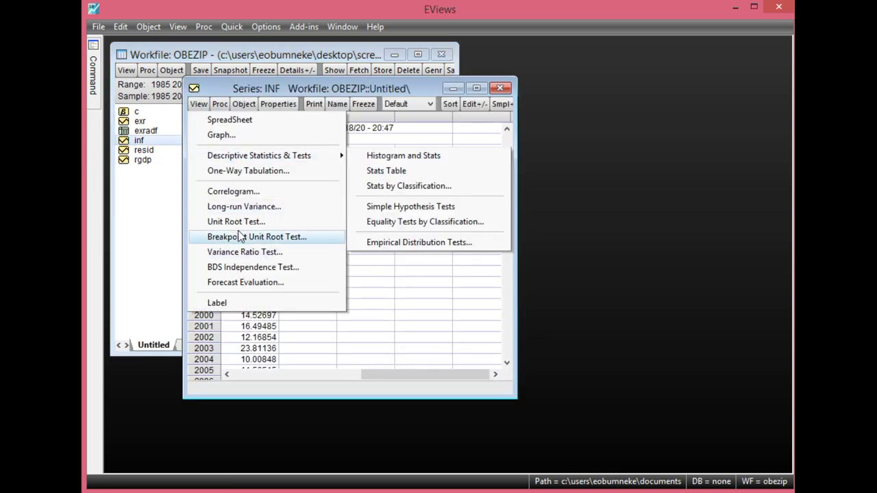
{"action": "left_click", "coordinate": [266, 222]}
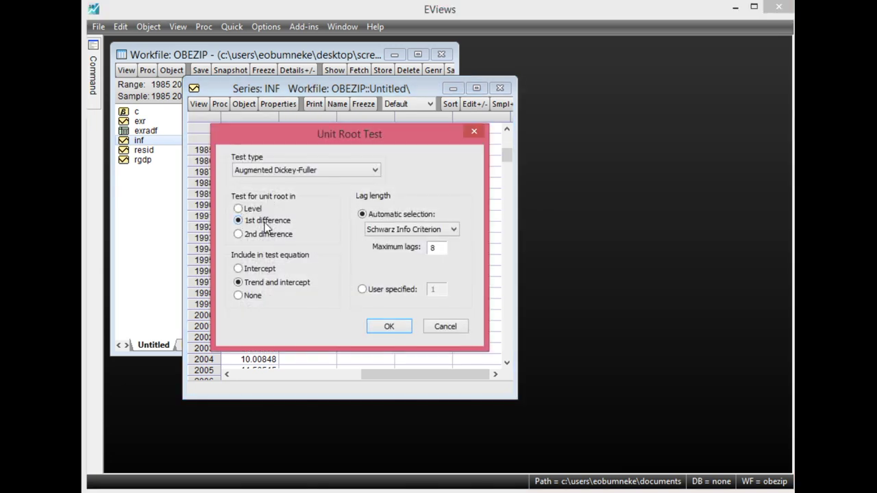
{"action": "left_click", "coordinate": [245, 211]}
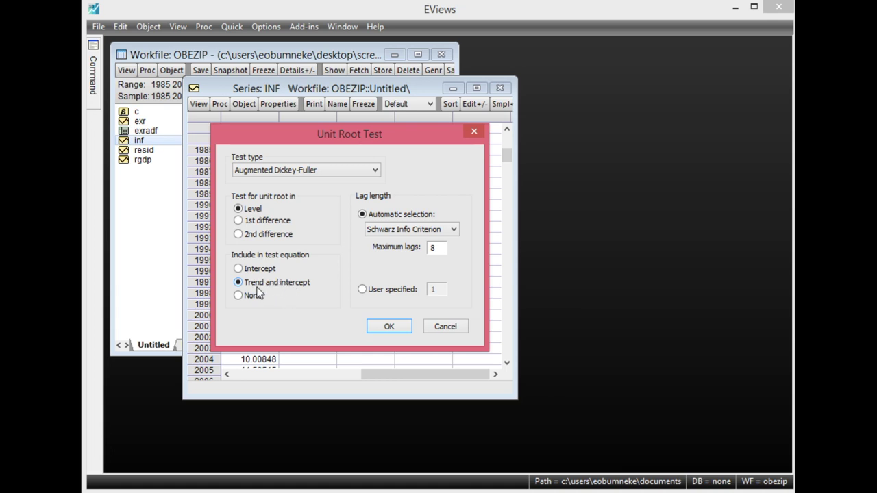
{"action": "left_click", "coordinate": [388, 327]}
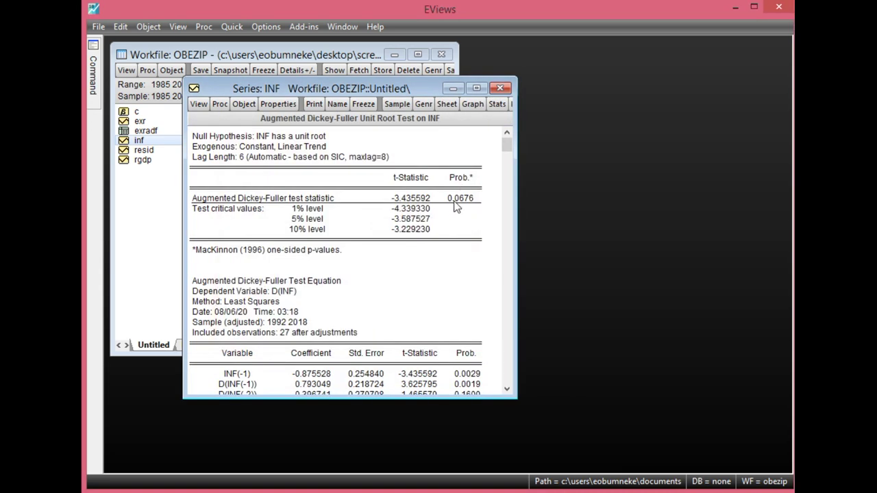
{"action": "left_click", "coordinate": [453, 203]}
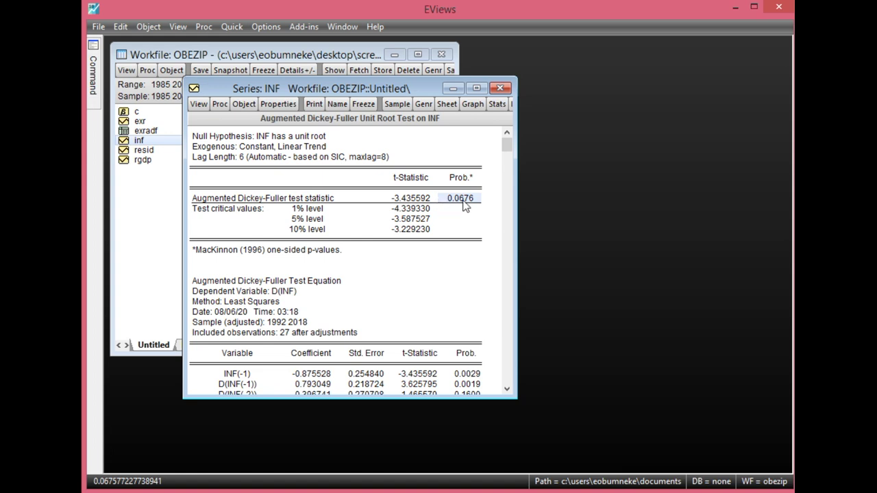
{"action": "left_click", "coordinate": [402, 201]}
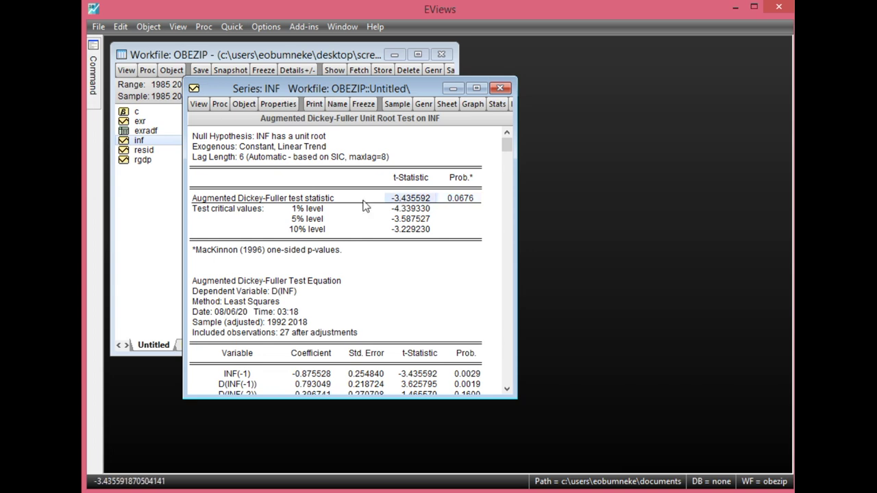
{"action": "left_click", "coordinate": [404, 219]}
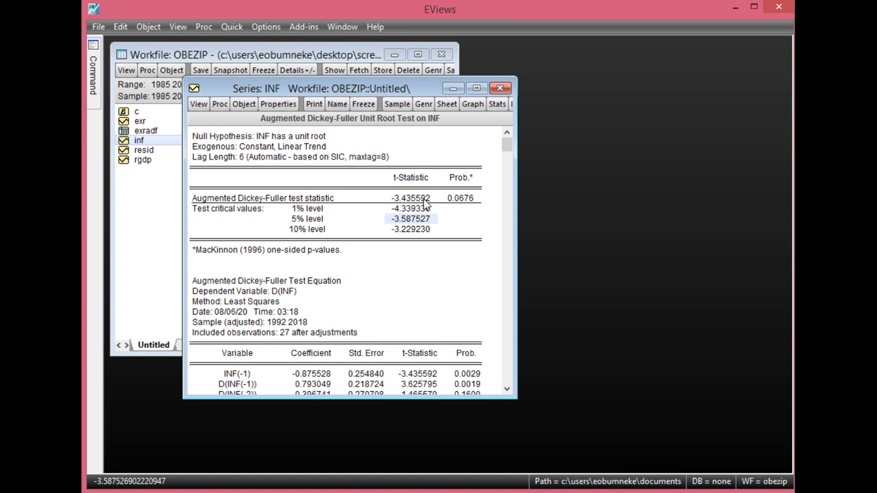
Step: Rerun the Augmented Dickey-Fuller test on inf in 1st difference with trend and intercept, check its probability and t-statistic, and close the series
{"action": "left_click", "coordinate": [199, 108]}
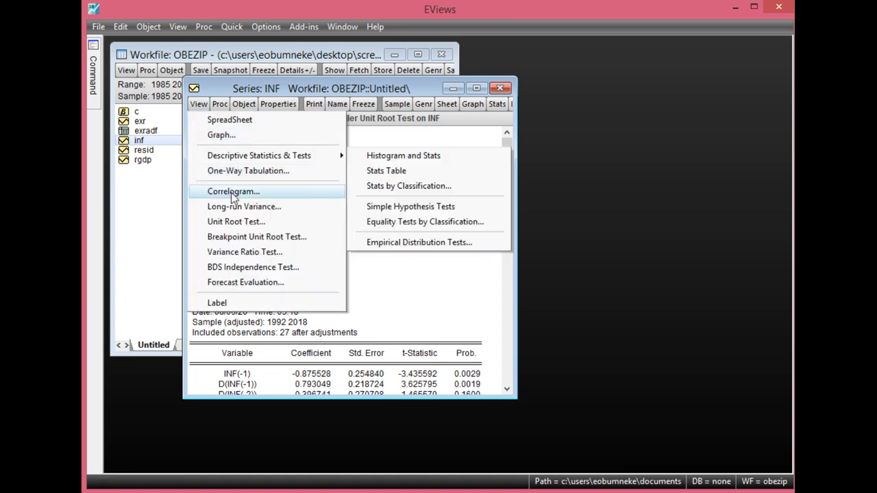
{"action": "left_click", "coordinate": [242, 228]}
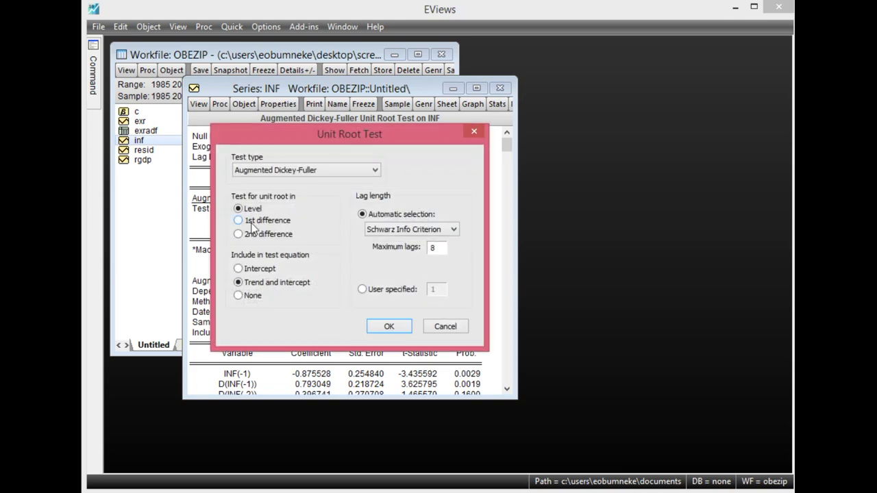
{"action": "left_click", "coordinate": [387, 326]}
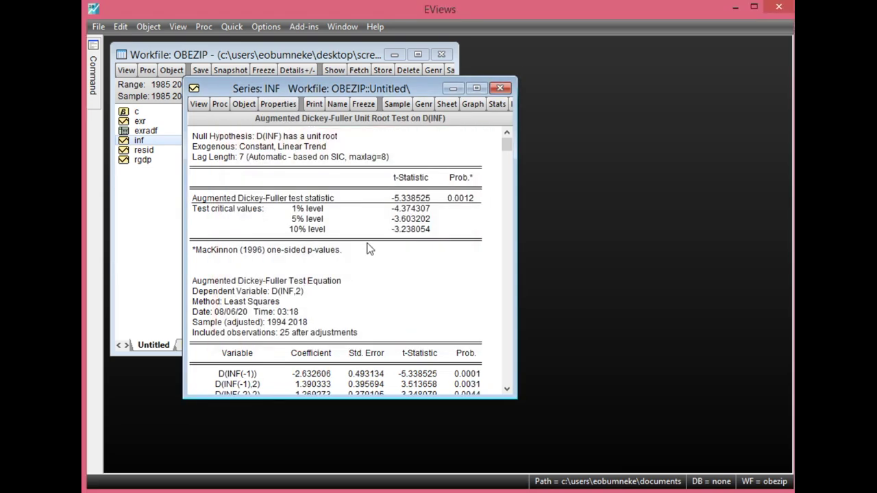
{"action": "left_click", "coordinate": [464, 199]}
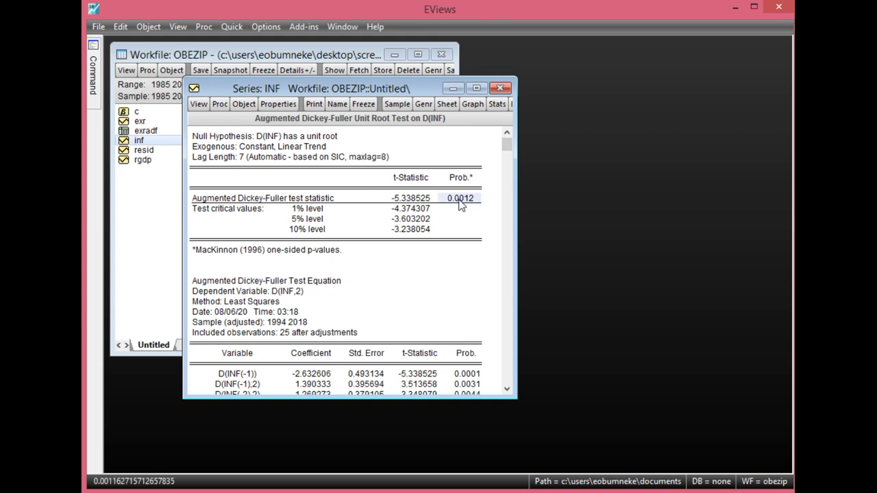
{"action": "left_click", "coordinate": [411, 200]}
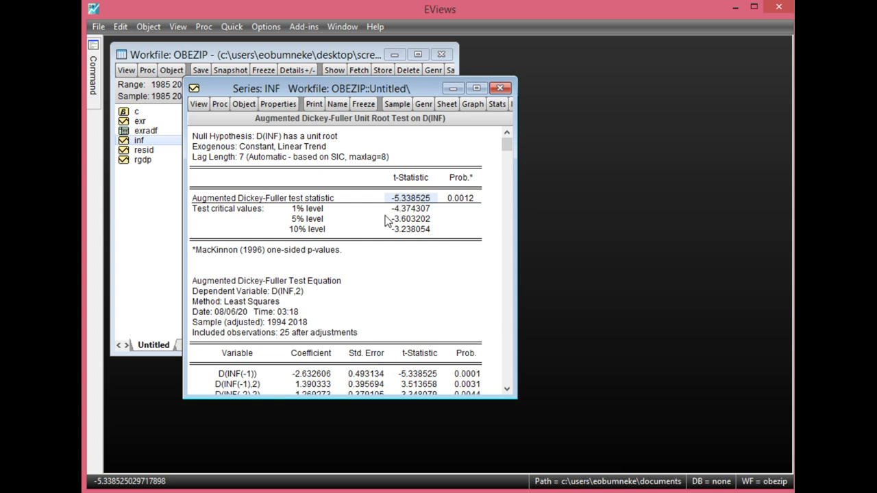
{"action": "left_click", "coordinate": [408, 220]}
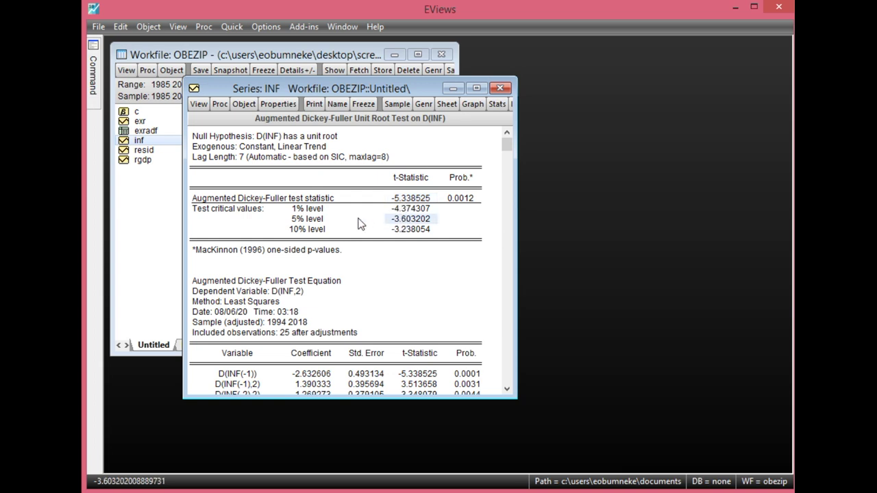
{"action": "left_click", "coordinate": [451, 199]}
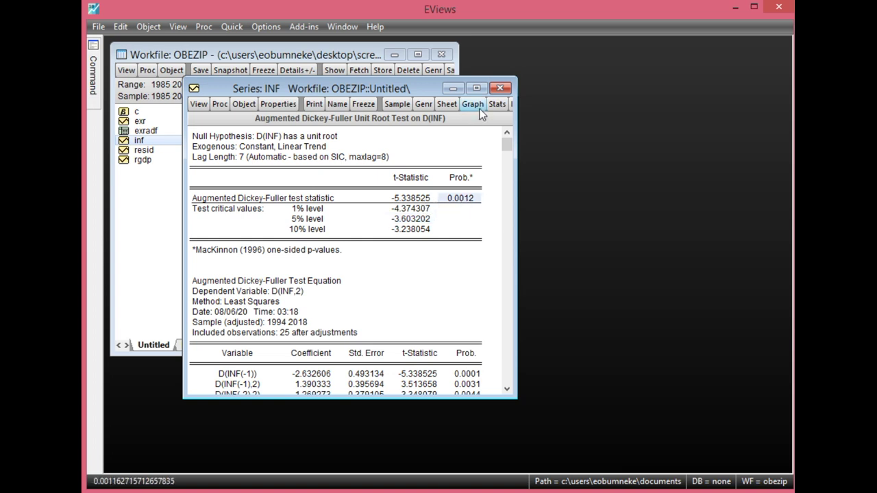
{"action": "left_click", "coordinate": [499, 89]}
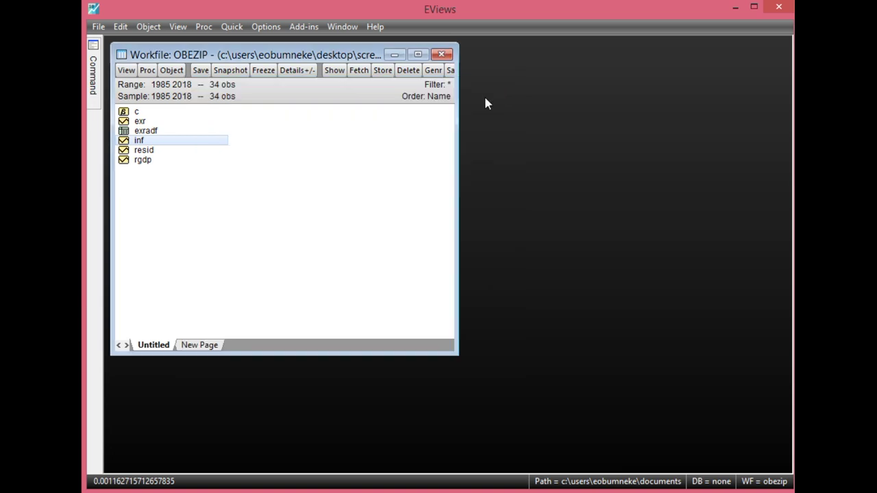
{"action": "left_click", "coordinate": [176, 167]}
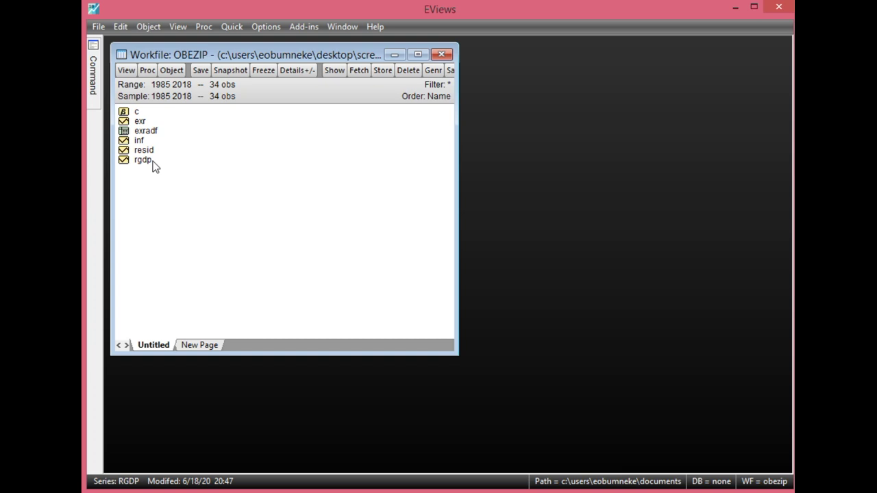
{"action": "left_click", "coordinate": [232, 27]}
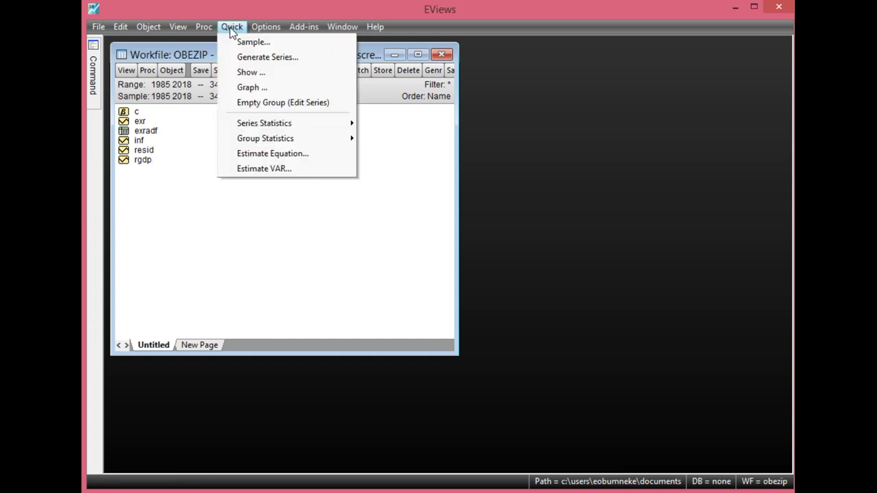
{"action": "left_click", "coordinate": [268, 154]}
{"action": "type", "text": "rgdp c "}
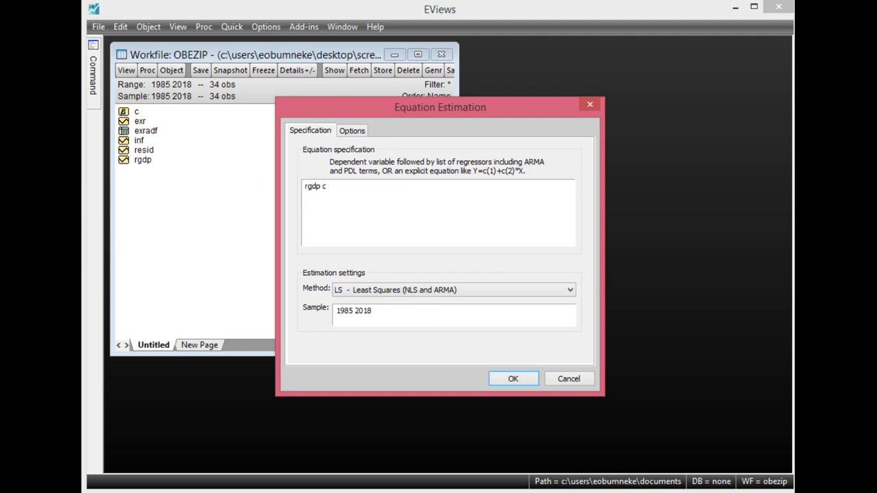
{"action": "type", "text": "@trend"}
{"action": "left_click", "coordinate": [508, 379]}
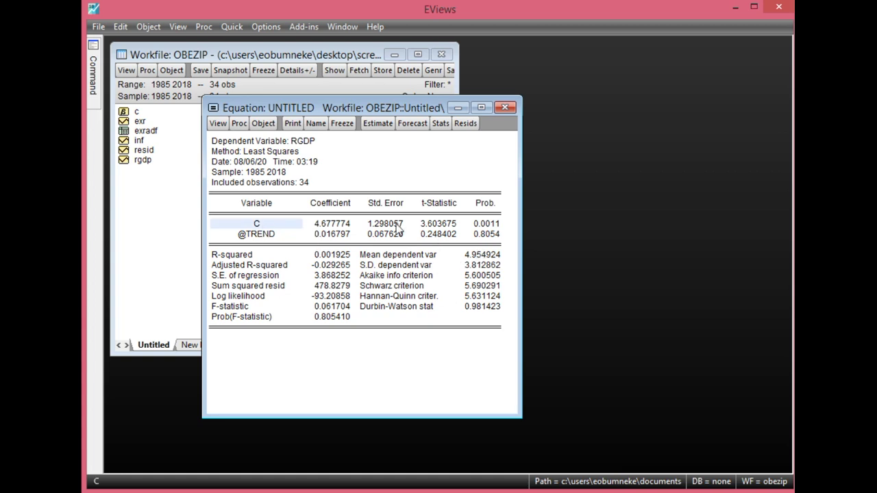
{"action": "left_click", "coordinate": [470, 231]}
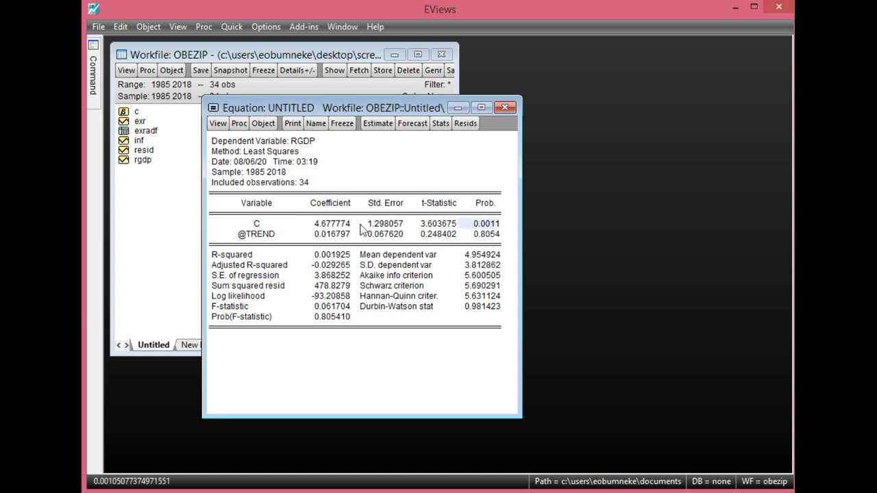
{"action": "left_click_drag", "start_coordinate": [283, 236], "coordinate": [475, 241]}
{"action": "left_click", "coordinate": [476, 241]}
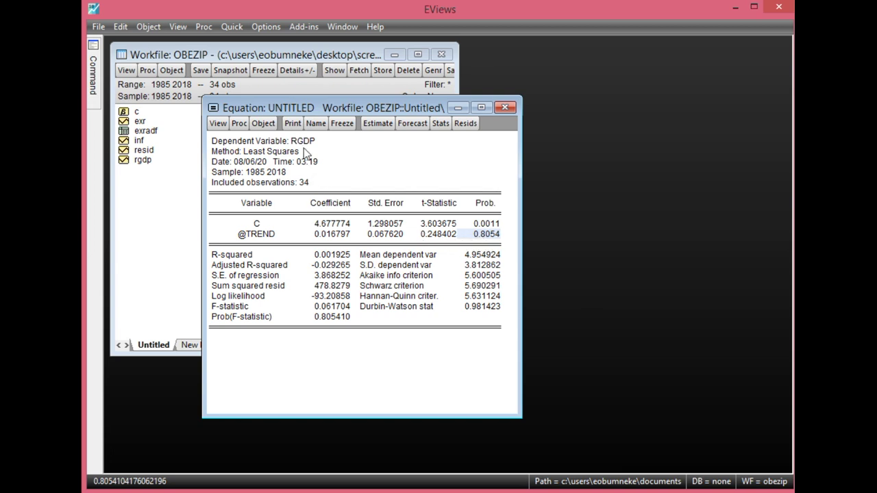
{"action": "left_click", "coordinate": [483, 224]}
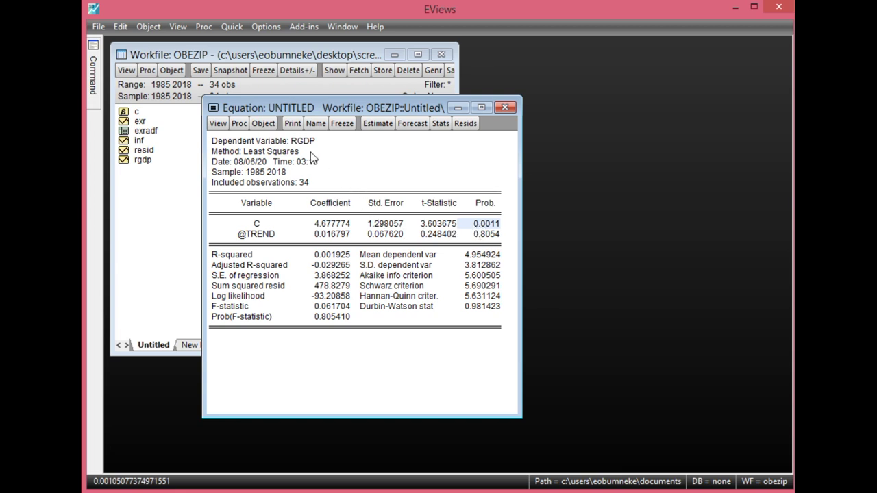
{"action": "left_click", "coordinate": [480, 233]}
{"action": "left_click", "coordinate": [479, 225]}
{"action": "left_click", "coordinate": [504, 108]}
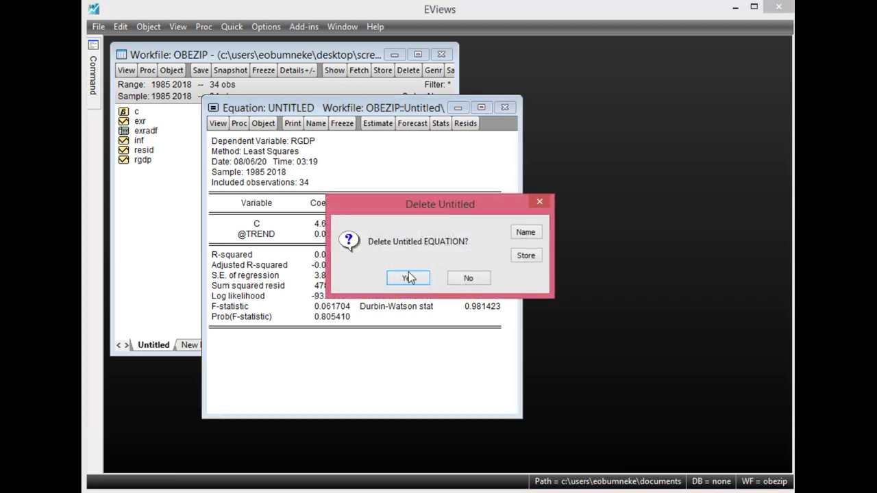
{"action": "left_click", "coordinate": [408, 278]}
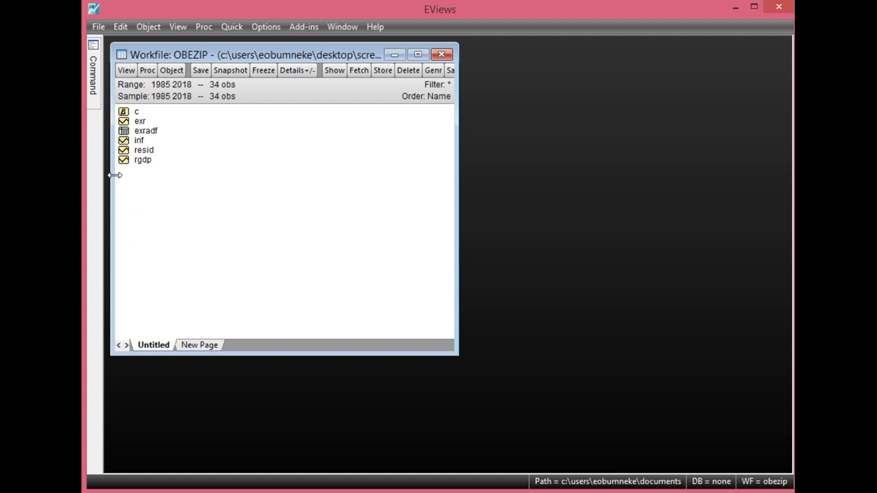
Step: Run an Augmented Dickey-Fuller unit root test on rgdp at level with intercept only
{"action": "double_click", "coordinate": [144, 161]}
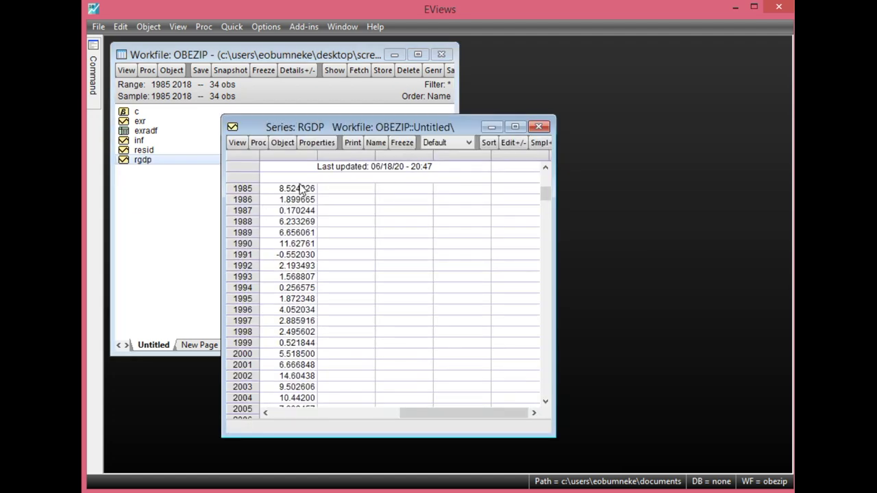
{"action": "left_click", "coordinate": [238, 145]}
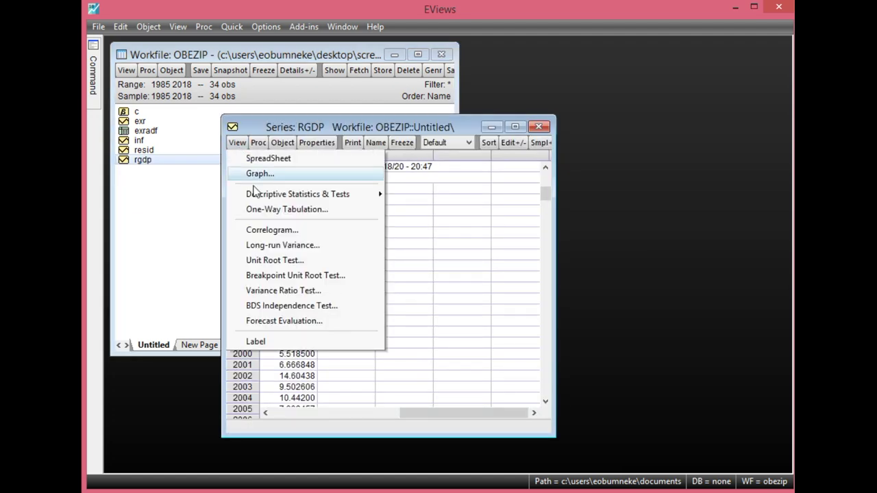
{"action": "left_click", "coordinate": [274, 263]}
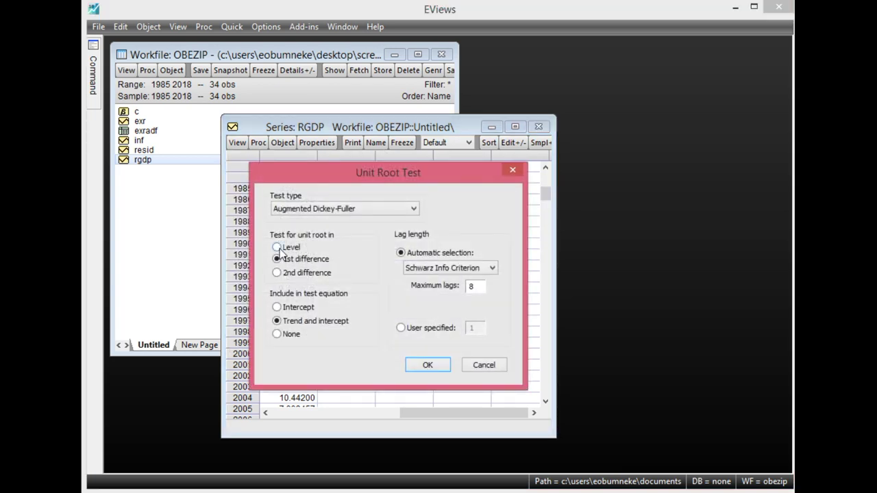
{"action": "left_click", "coordinate": [277, 247]}
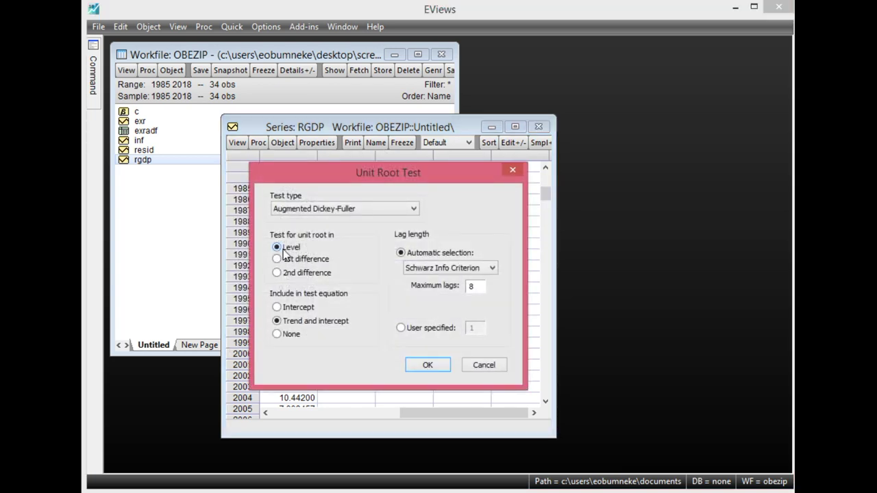
{"action": "left_click", "coordinate": [277, 309]}
{"action": "left_click", "coordinate": [432, 367]}
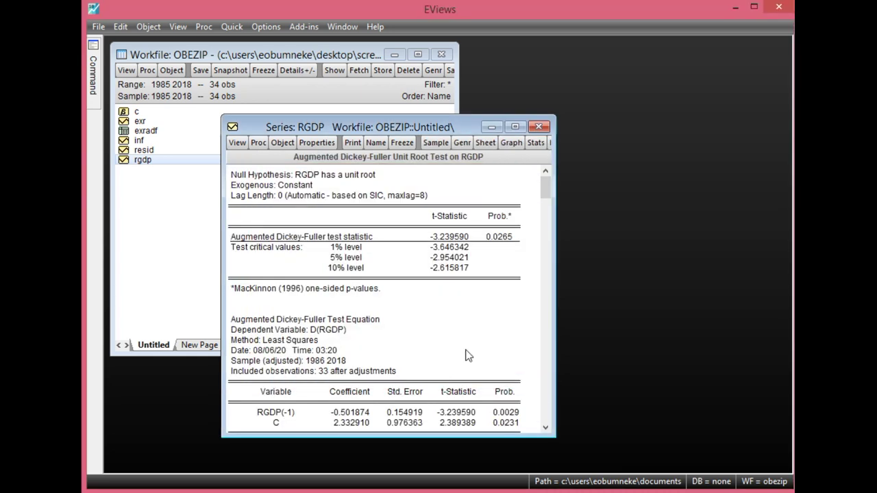
Step: Compare the probability, t-statistic and 5% critical value in the rgdp unit root test output
{"action": "left_click", "coordinate": [494, 238]}
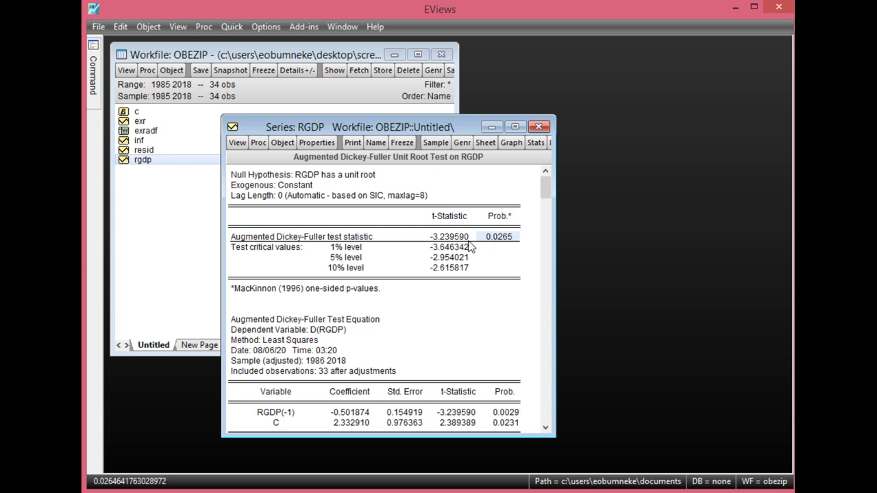
{"action": "left_click", "coordinate": [447, 240]}
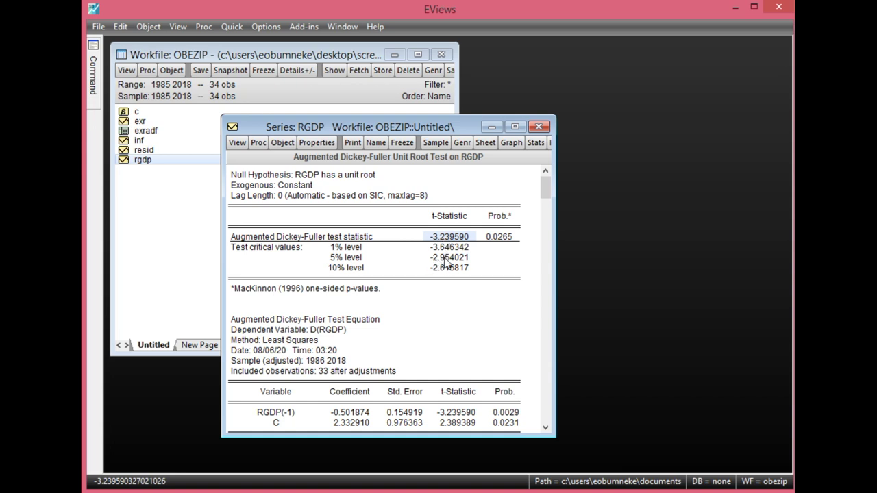
{"action": "left_click_drag", "start_coordinate": [368, 259], "coordinate": [452, 259]}
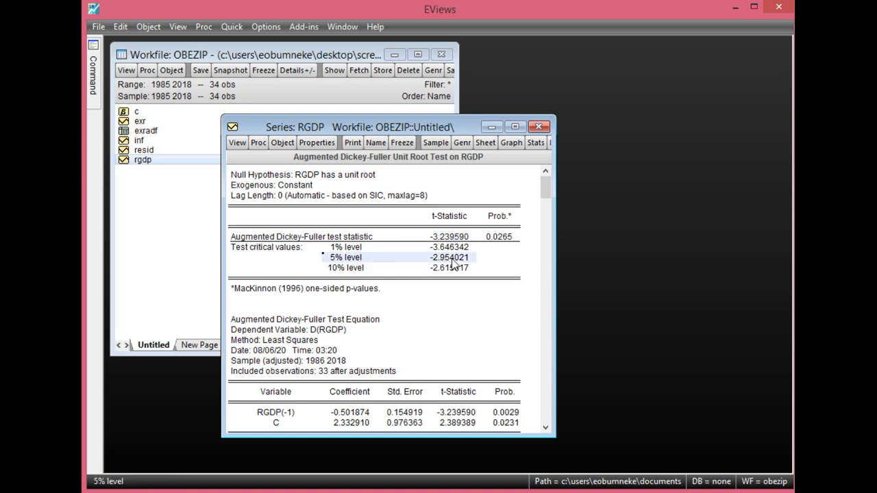
{"action": "left_click", "coordinate": [452, 237]}
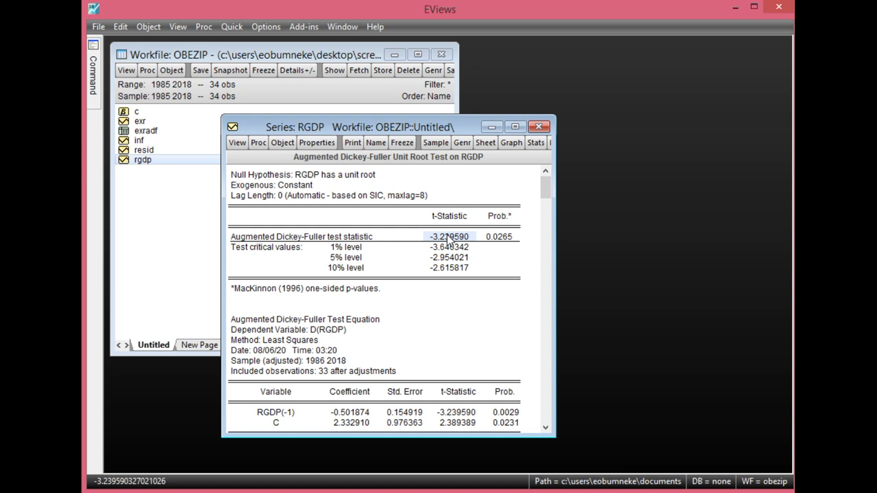
{"action": "left_click", "coordinate": [489, 239]}
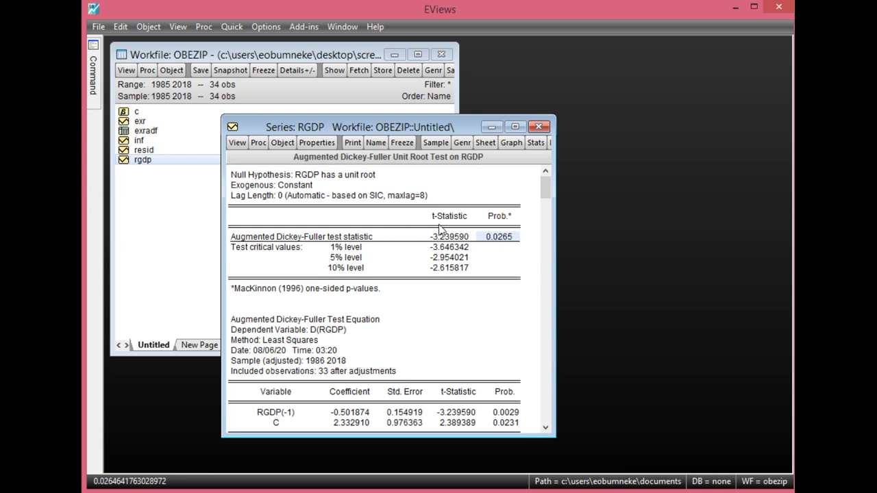
Step: Freeze the rgdp unit root test output as a table named RGDPADF, and close the table and series
{"action": "left_click", "coordinate": [404, 143]}
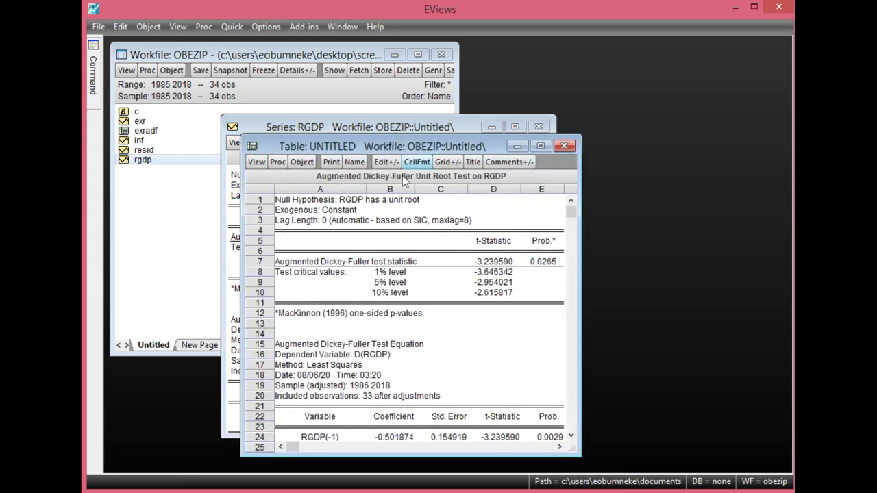
{"action": "left_click", "coordinate": [363, 165]}
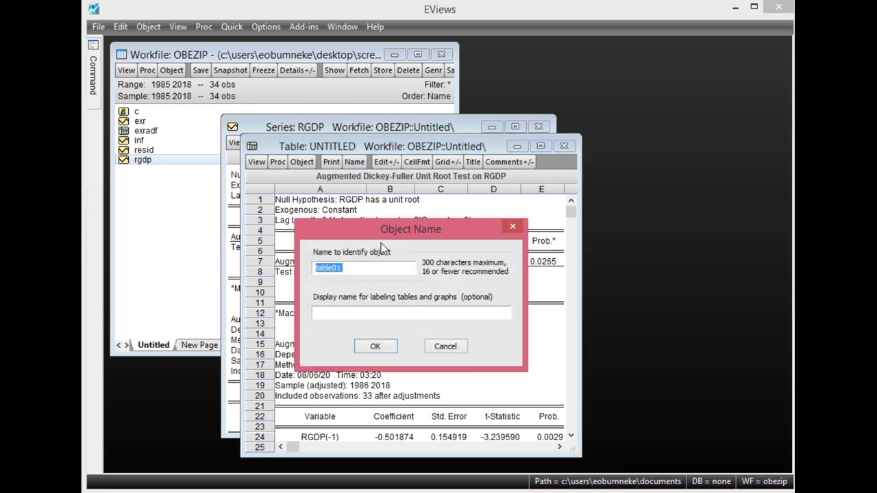
{"action": "type", "text": "RGDPADF"}
{"action": "left_click", "coordinate": [384, 346]}
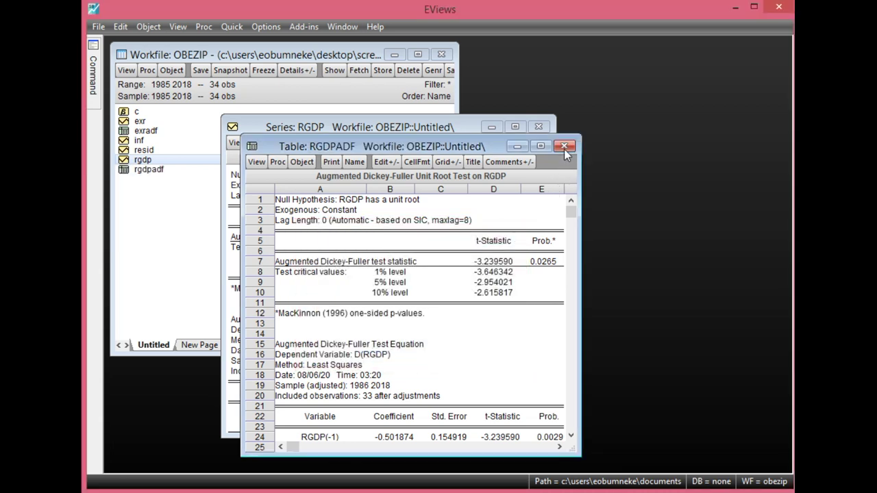
{"action": "left_click", "coordinate": [563, 147]}
{"action": "left_click", "coordinate": [539, 127]}
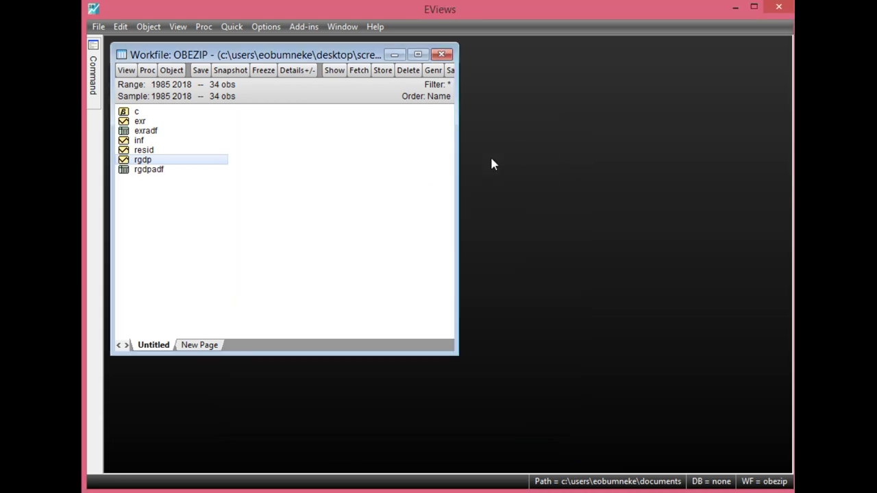
{"action": "left_click", "coordinate": [324, 202]}
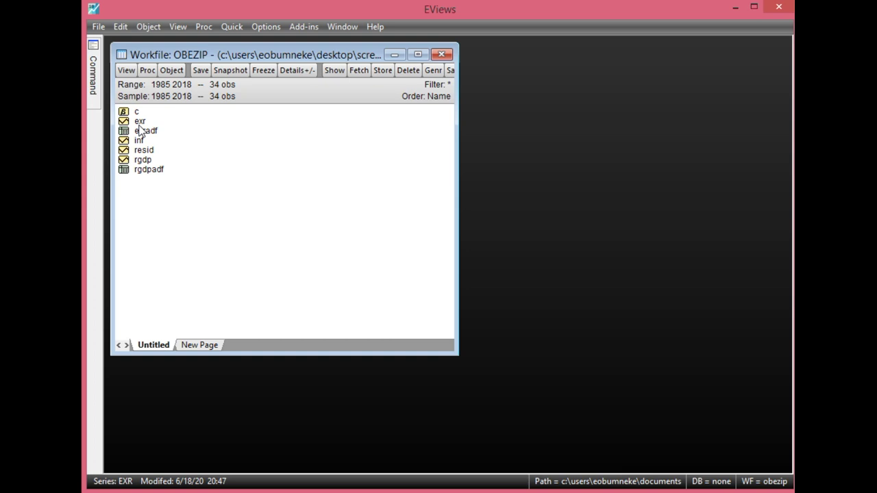
{"action": "left_click", "coordinate": [139, 122]}
{"action": "left_click", "coordinate": [145, 140]}
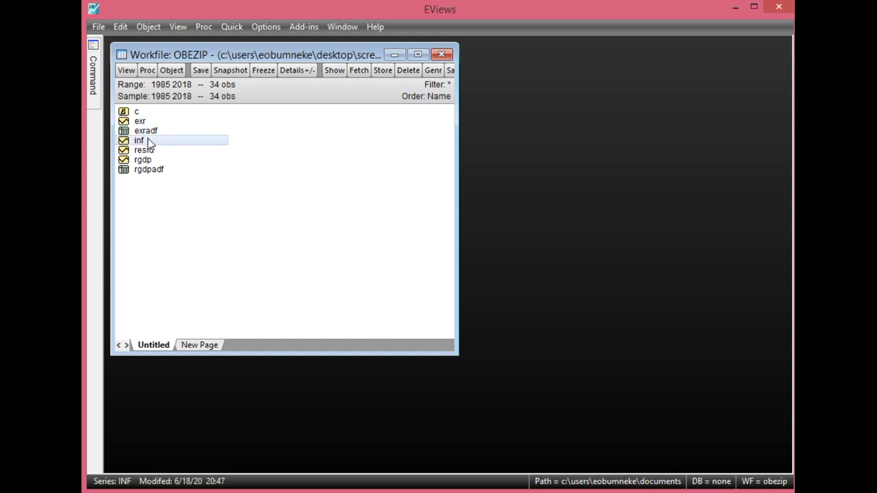
{"action": "left_click", "coordinate": [144, 122]}
{"action": "left_click", "coordinate": [145, 140]}
{"action": "left_click", "coordinate": [146, 122]}
{"action": "left_click", "coordinate": [147, 140]}
{"action": "left_click", "coordinate": [146, 122]}
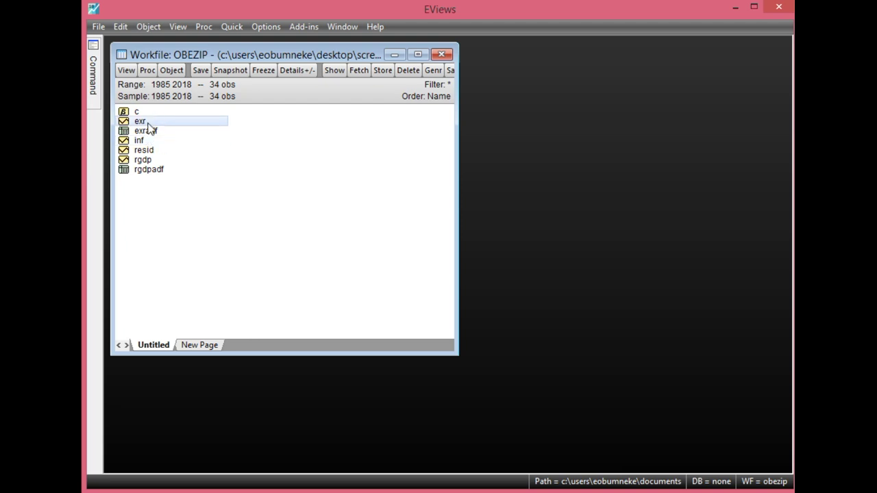
{"action": "left_click", "coordinate": [149, 141]}
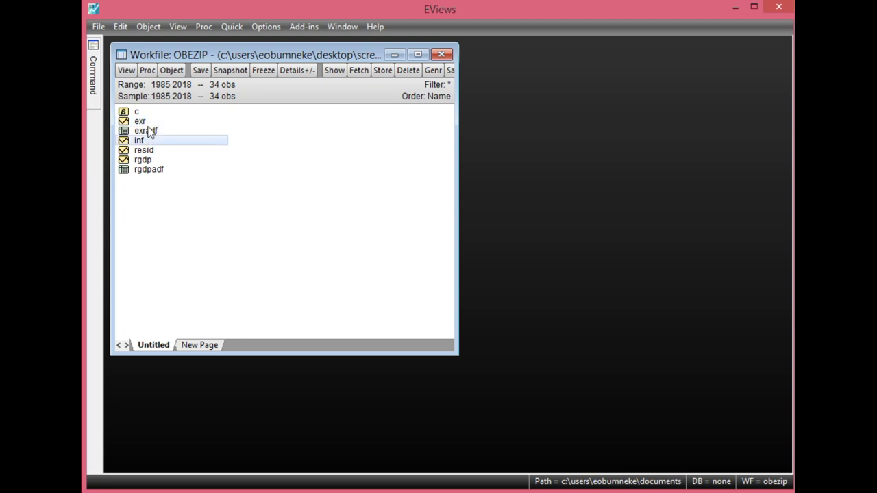
{"action": "left_click", "coordinate": [150, 160]}
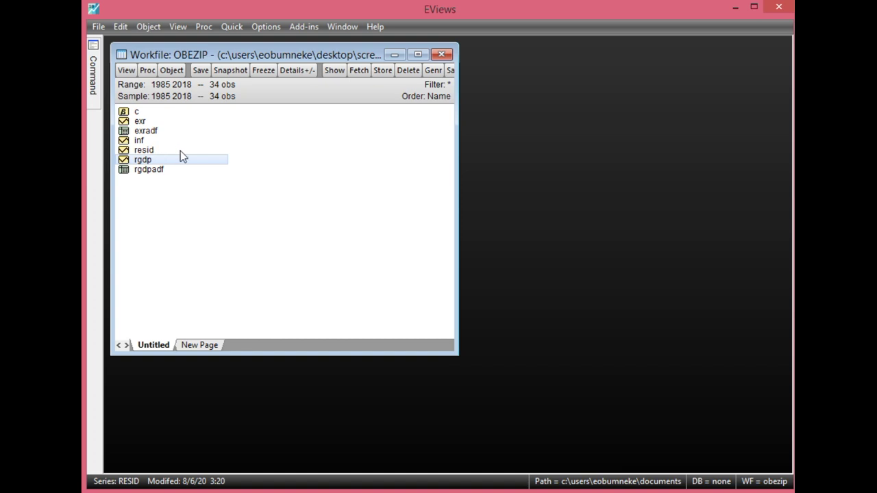
{"action": "left_click", "coordinate": [151, 125]}
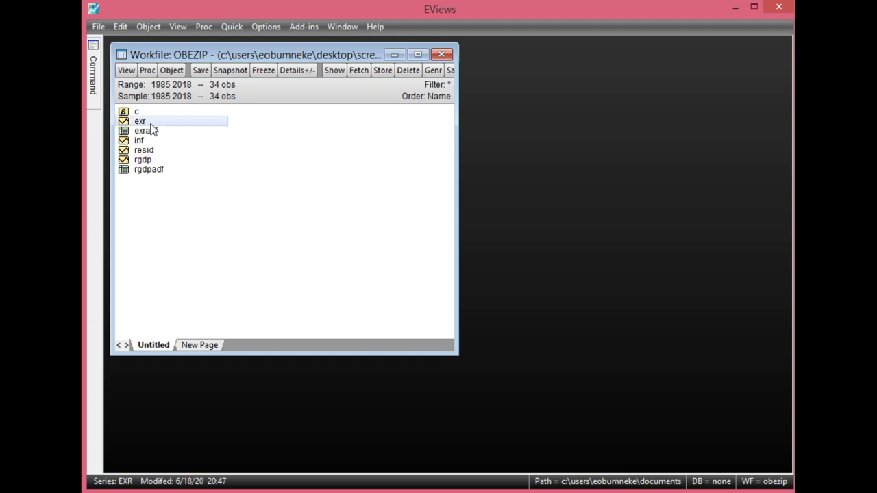
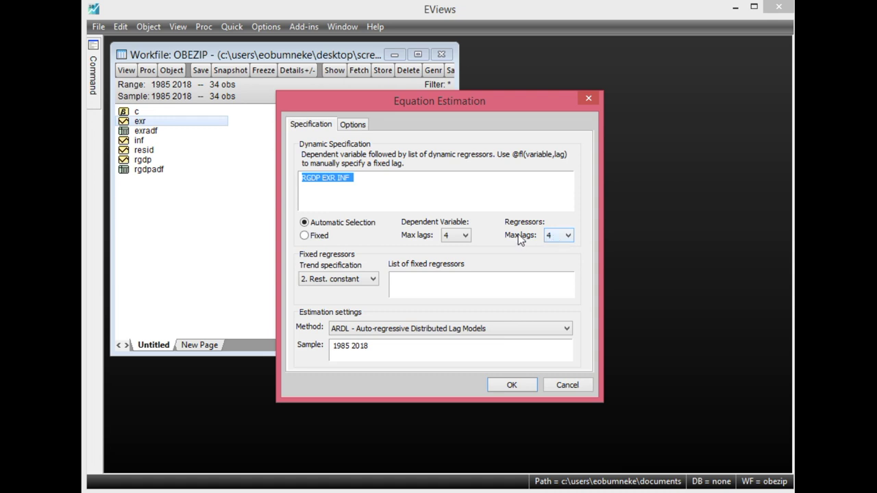
Step: Estimate an ARDL model of RGDP on EXR and INF with maximum lags of 4, Akaike info criterion and the Const. & trend specification
{"action": "left_click", "coordinate": [357, 129]}
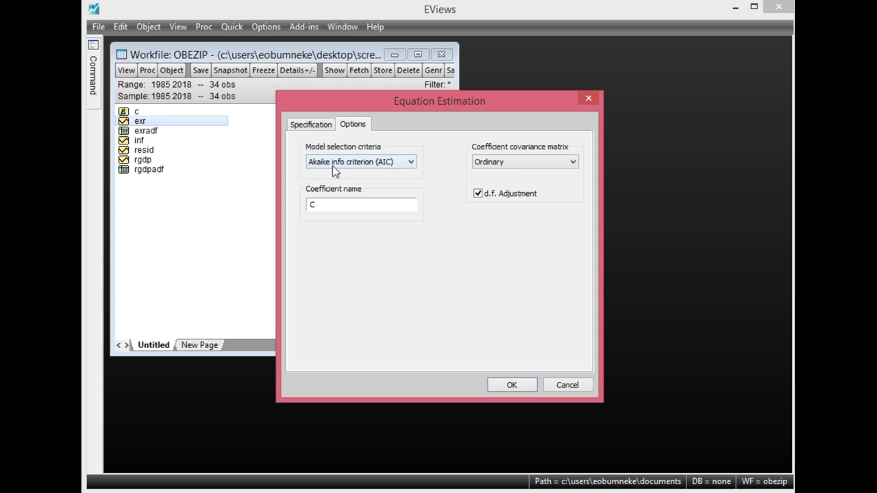
{"action": "left_click", "coordinate": [409, 164]}
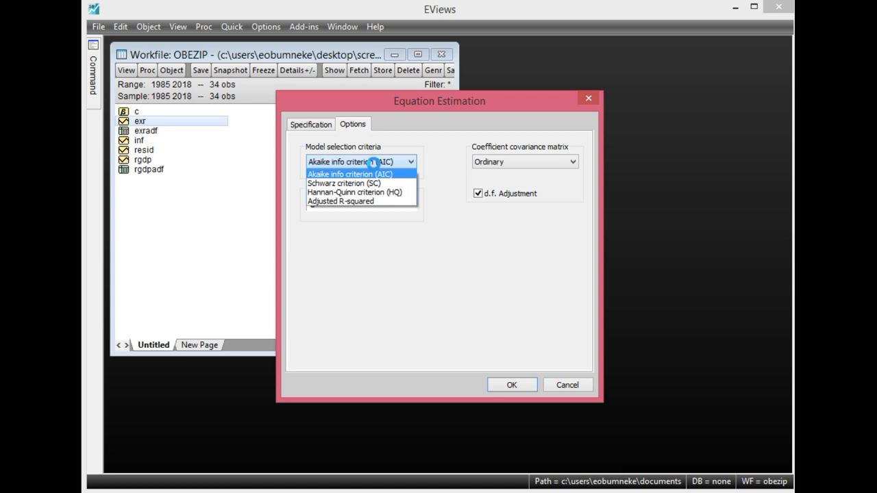
{"action": "left_click", "coordinate": [373, 162]}
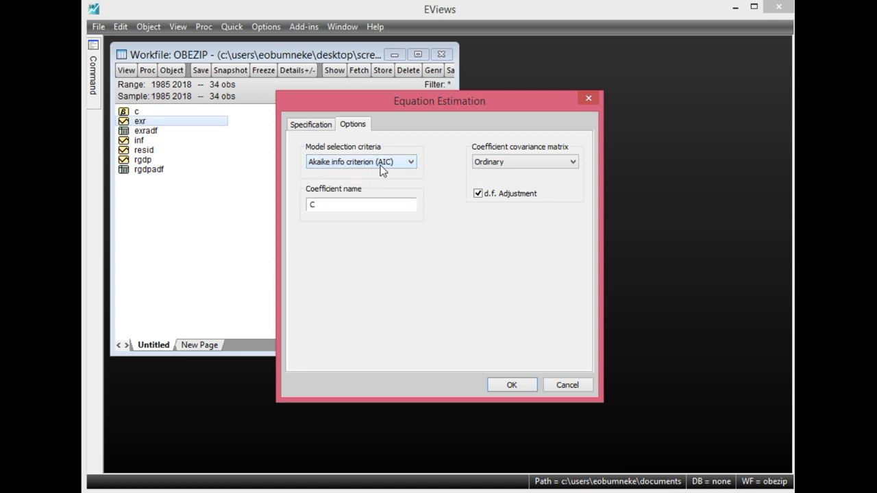
{"action": "left_click", "coordinate": [318, 129]}
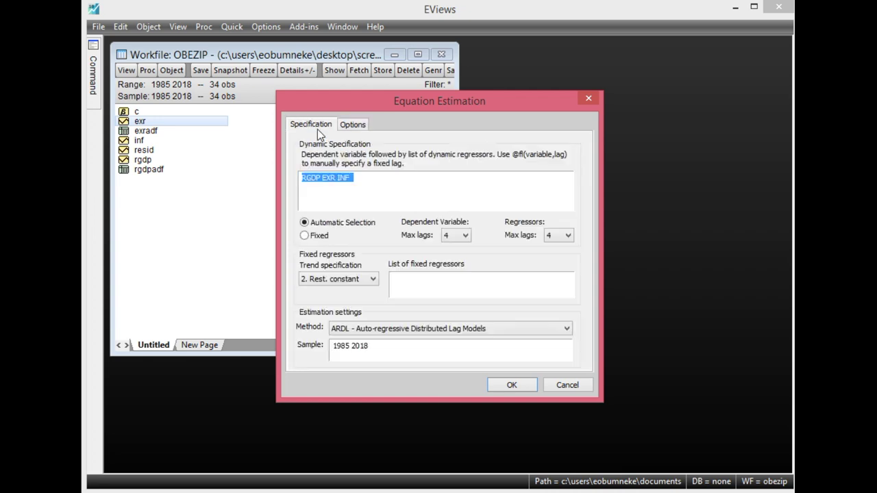
{"action": "left_click", "coordinate": [371, 281]}
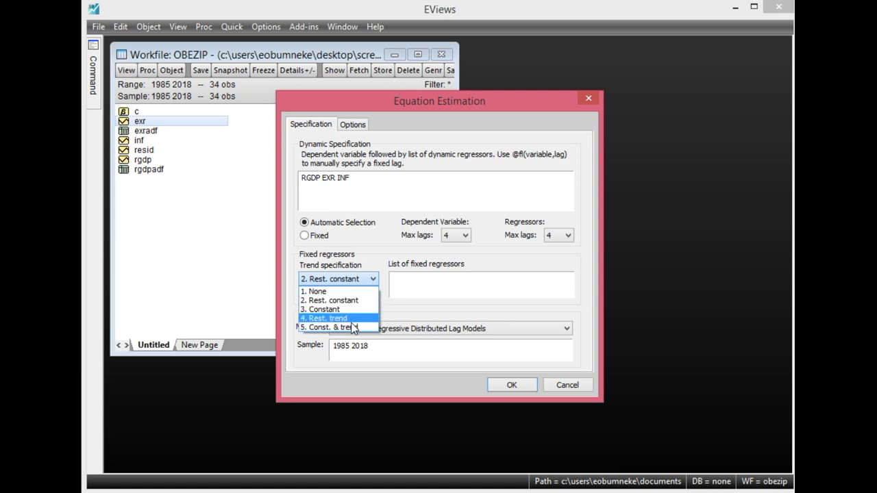
{"action": "left_click", "coordinate": [352, 328]}
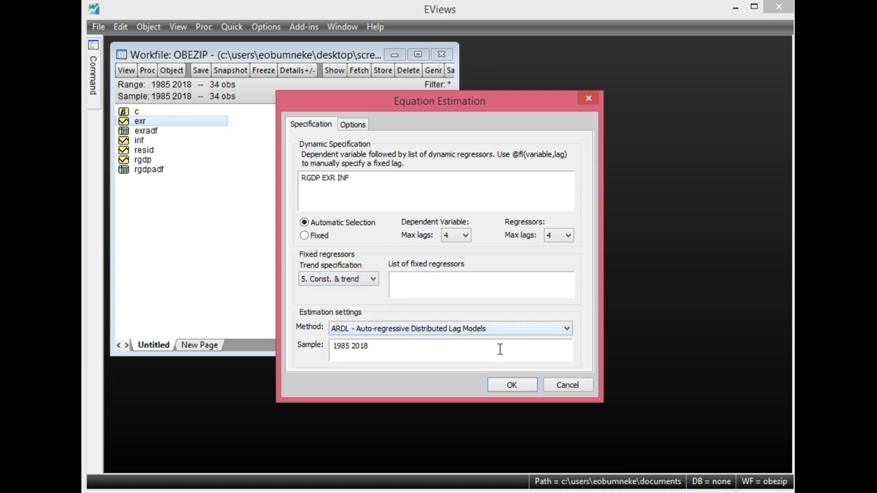
{"action": "left_click", "coordinate": [511, 386]}
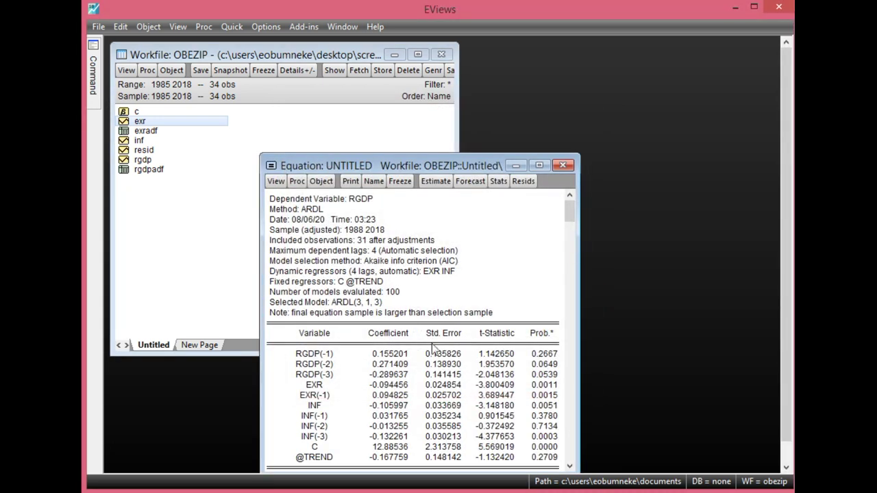
{"action": "left_click_drag", "start_coordinate": [440, 168], "coordinate": [432, 120]}
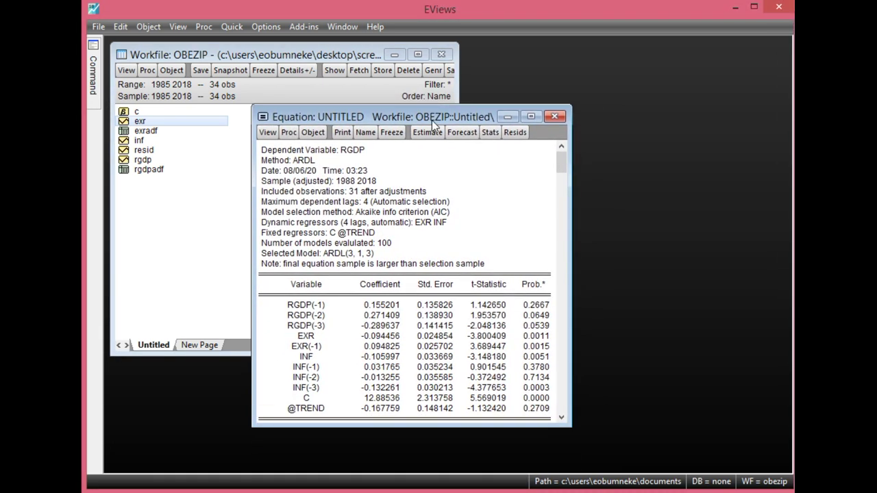
{"action": "left_click", "coordinate": [524, 399]}
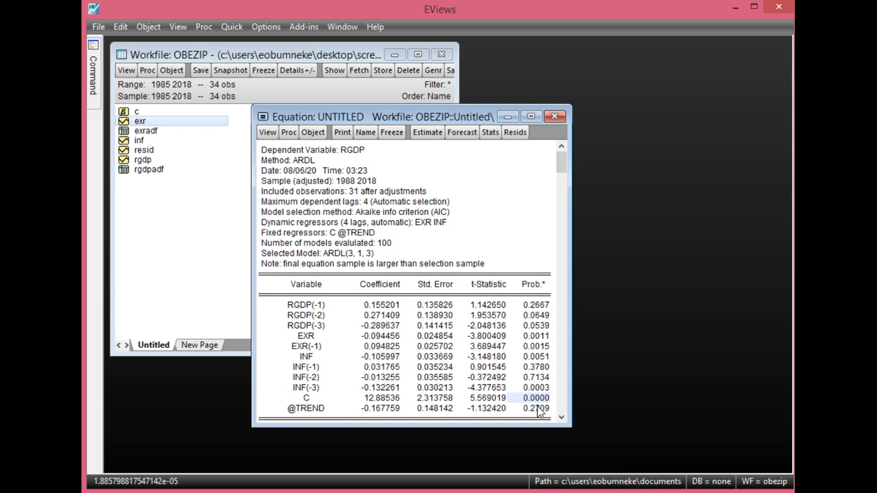
{"action": "left_click", "coordinate": [539, 408]}
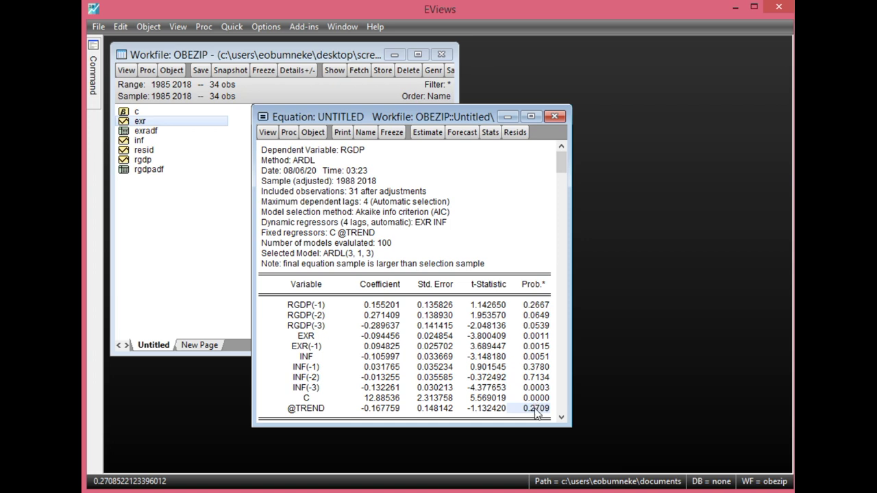
{"action": "left_click", "coordinate": [530, 398]}
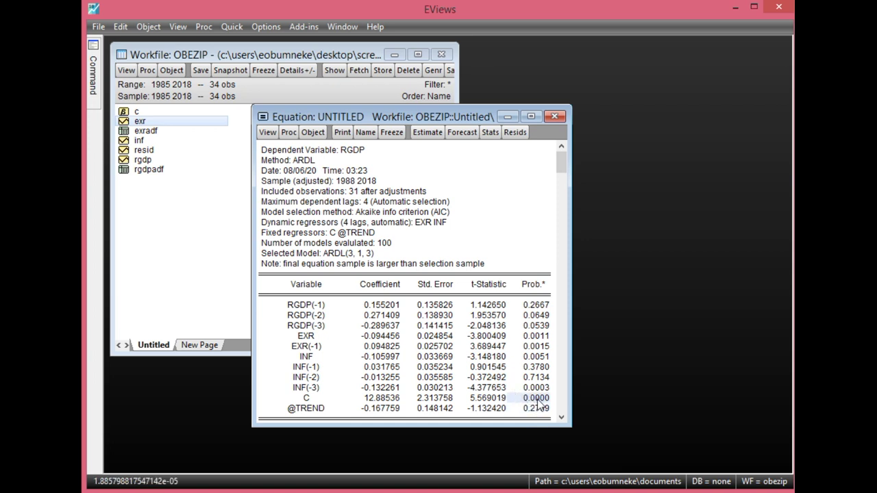
{"action": "left_click", "coordinate": [426, 133]}
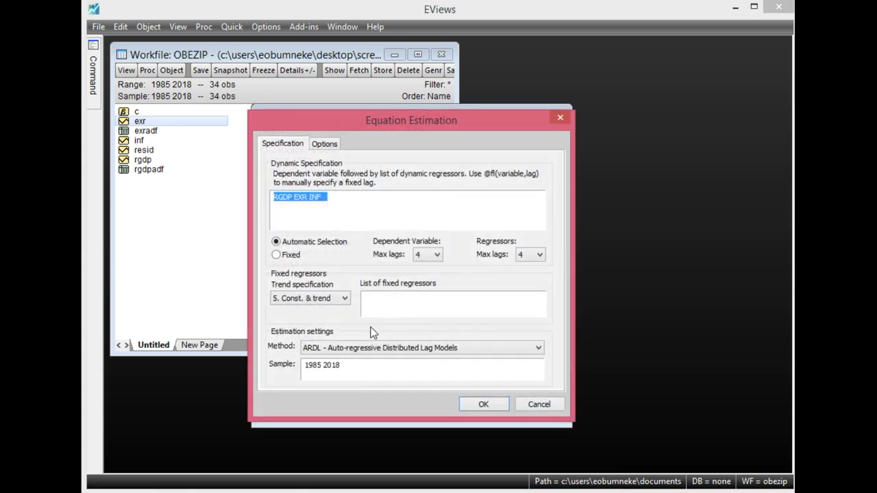
{"action": "left_click", "coordinate": [339, 300]}
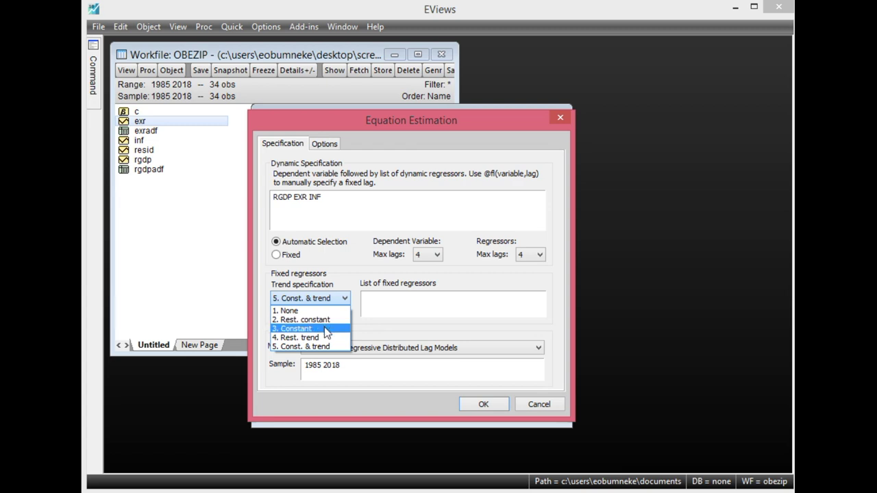
{"action": "left_click", "coordinate": [327, 330]}
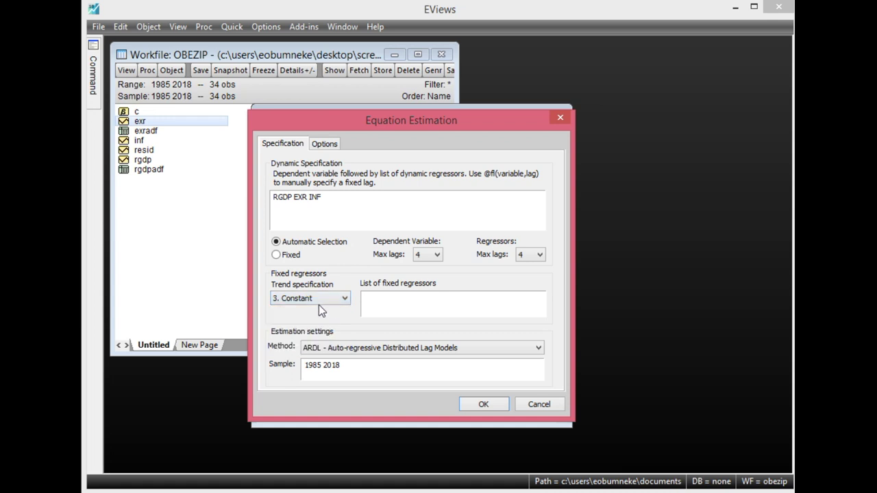
{"action": "left_click", "coordinate": [489, 406]}
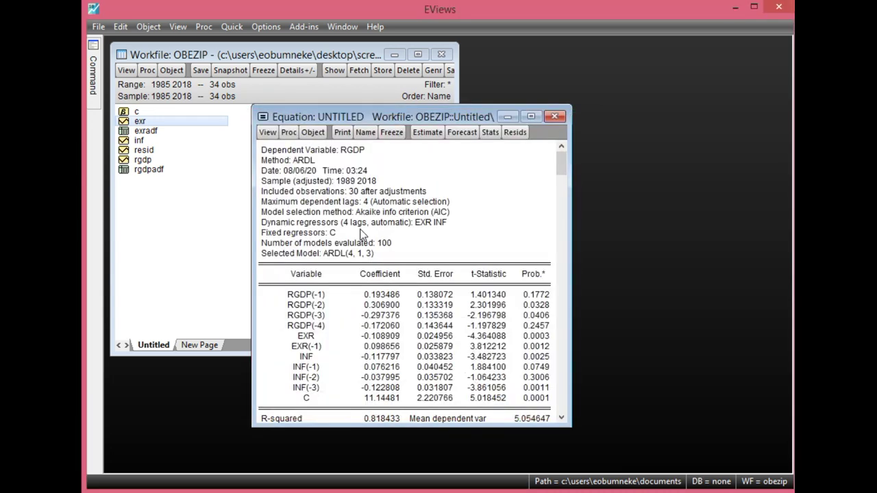
Step: Display the equation's Error Correction Form and widen its window to show the full F-Bounds Test table
{"action": "left_click", "coordinate": [268, 133]}
{"action": "mouse_move", "coordinate": [362, 267]}
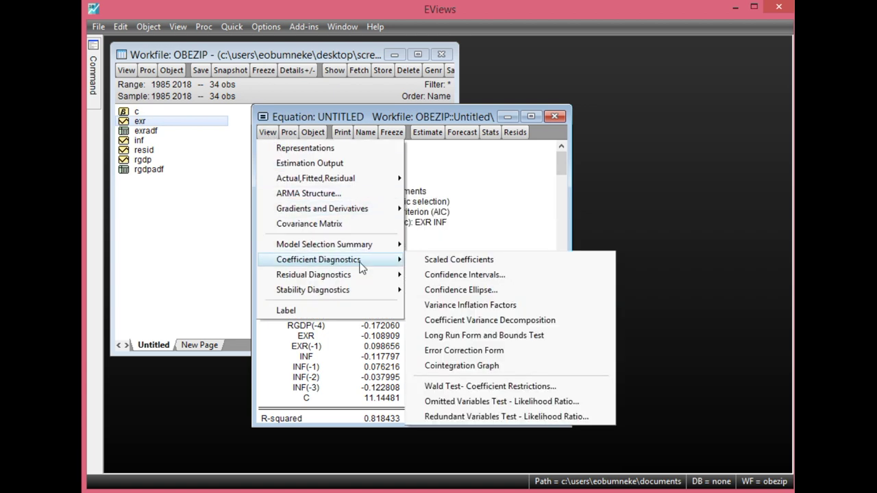
{"action": "left_click", "coordinate": [492, 353]}
{"action": "scroll", "coordinate": [431, 274], "scroll_direction": "down", "scroll_amount": 8}
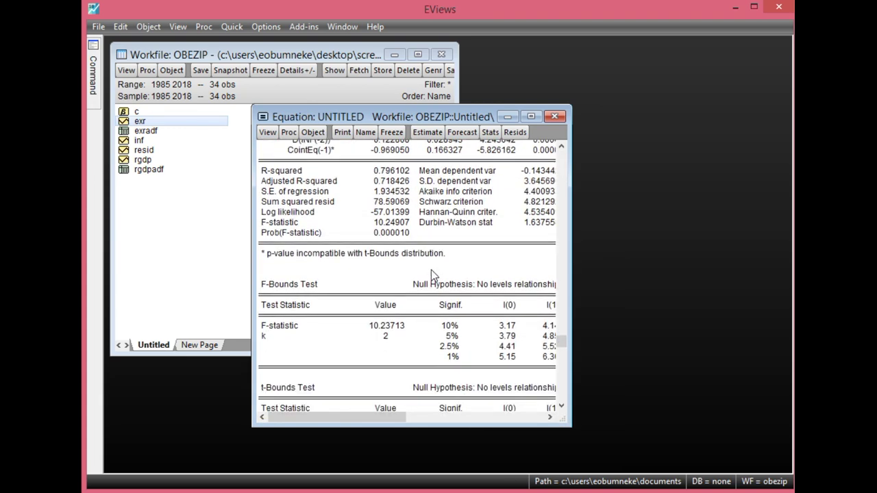
{"action": "scroll", "coordinate": [431, 270], "scroll_direction": "down", "scroll_amount": 2}
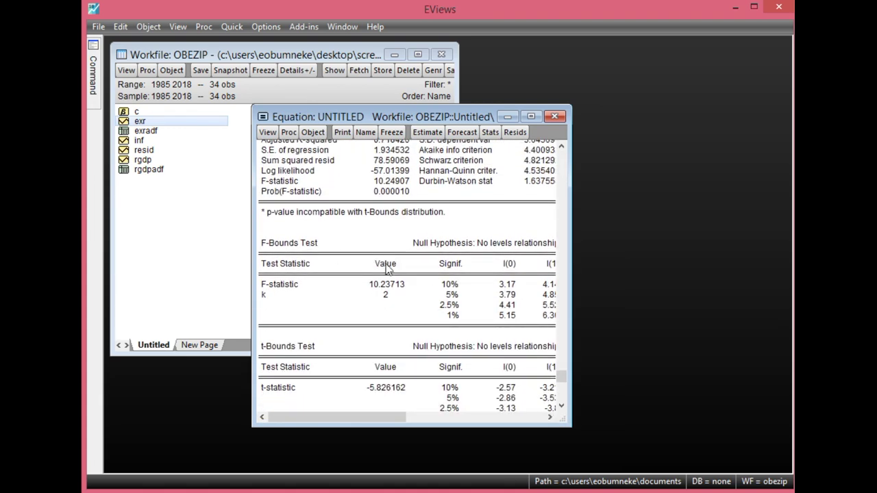
{"action": "left_click_drag", "start_coordinate": [301, 247], "coordinate": [649, 298]}
Step: Compare the F-Bounds Test F-statistic with the I(0) and I(1) critical values at the 5% significance level
{"action": "left_click", "coordinate": [537, 288]}
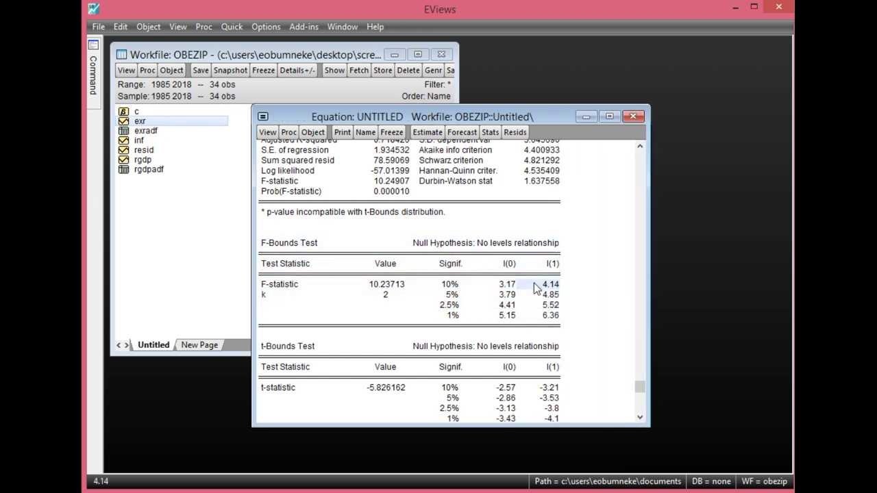
{"action": "left_click", "coordinate": [381, 285]}
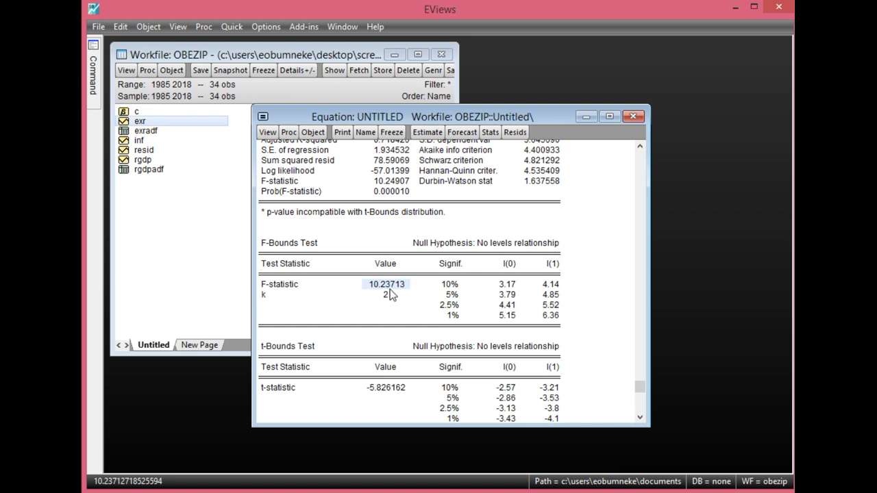
{"action": "left_click", "coordinate": [508, 295]}
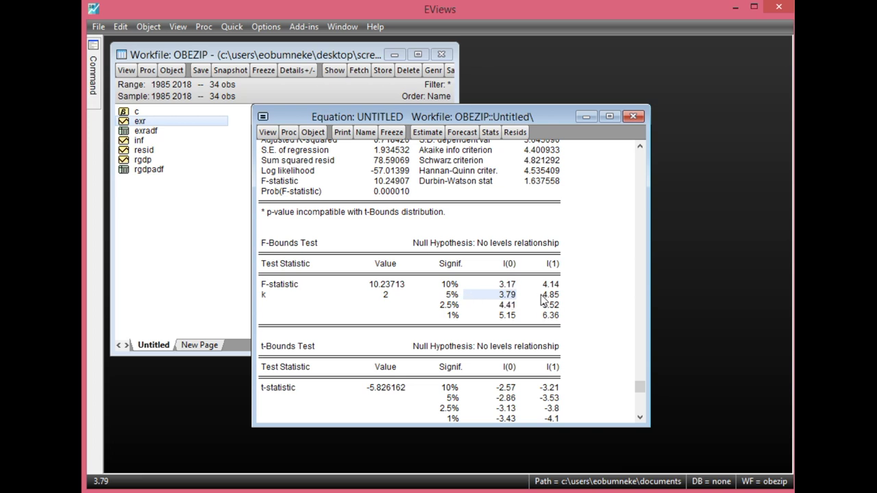
{"action": "left_click", "coordinate": [554, 266]}
{"action": "left_click", "coordinate": [552, 296]}
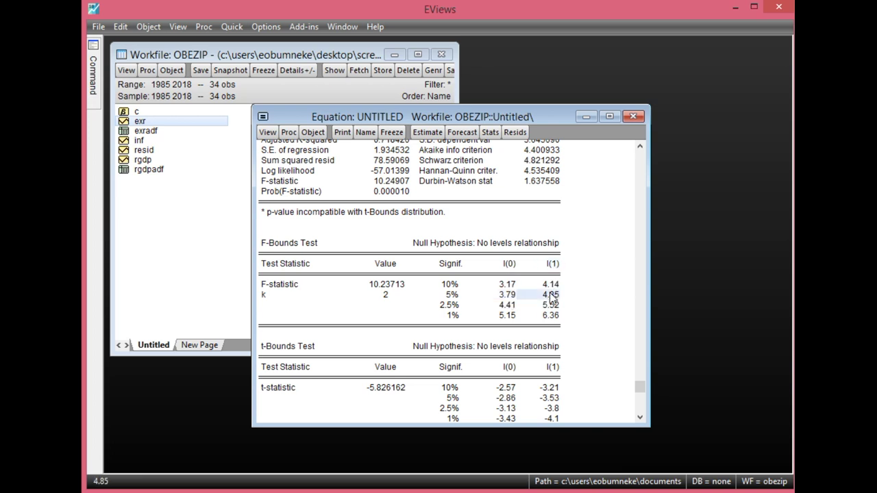
{"action": "left_click", "coordinate": [394, 288]}
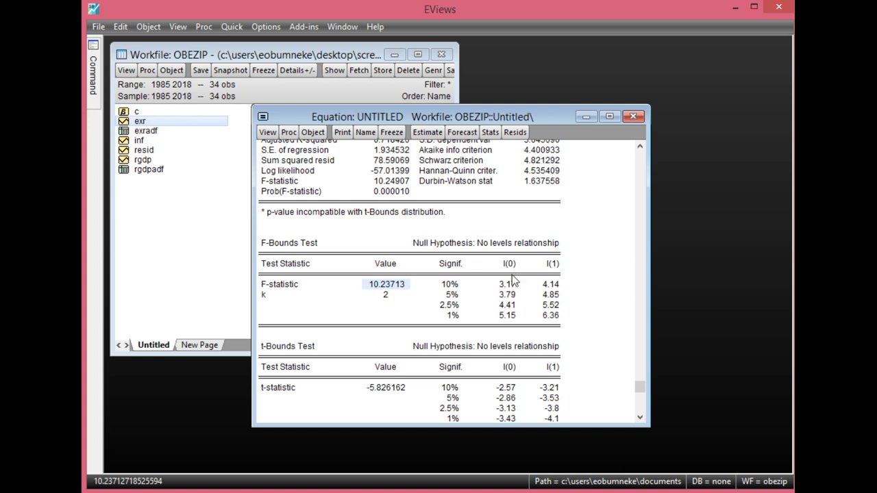
{"action": "left_click", "coordinate": [554, 295]}
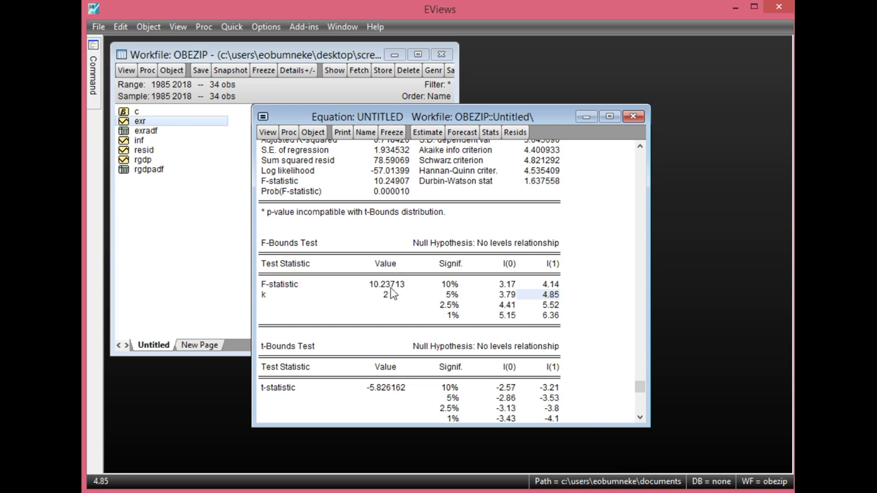
{"action": "left_click", "coordinate": [394, 285]}
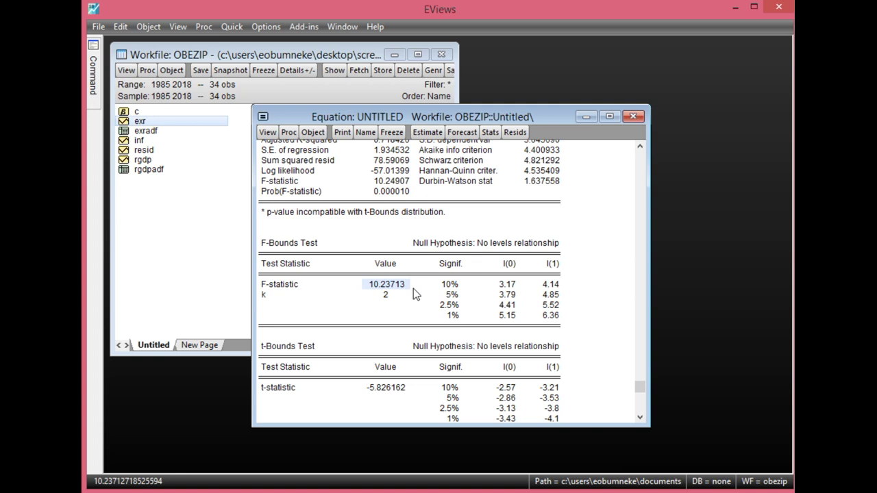
{"action": "left_click", "coordinate": [508, 296]}
{"action": "left_click", "coordinate": [533, 296]}
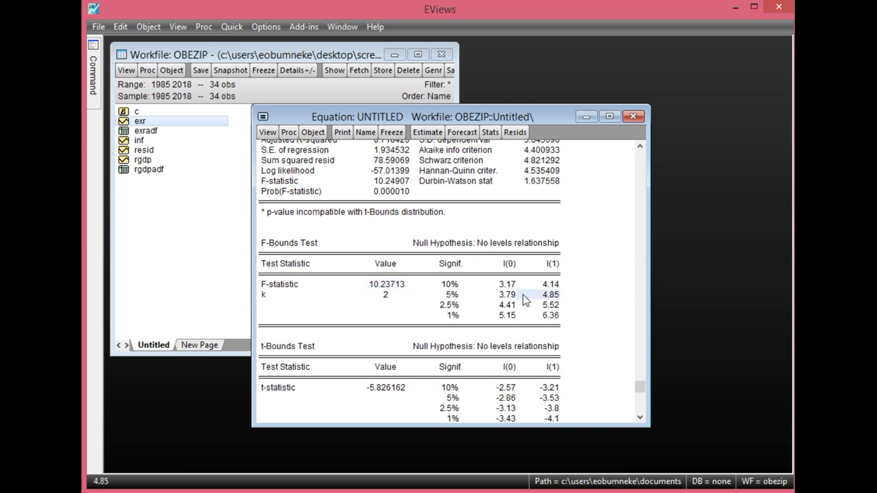
{"action": "left_click", "coordinate": [467, 299]}
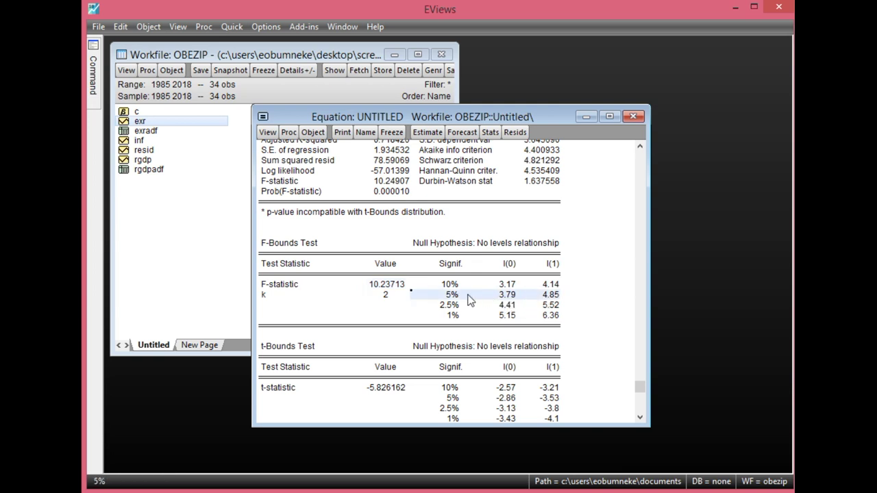
Step: Examine the coefficient and probability of CointEq(-1) in the ECM Regression table
{"action": "scroll", "coordinate": [469, 300], "scroll_direction": "up", "scroll_amount": 3}
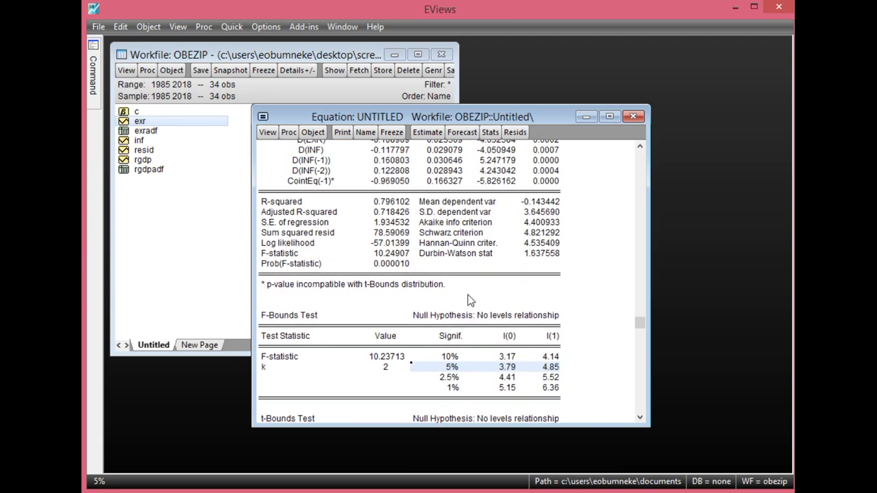
{"action": "scroll", "coordinate": [469, 299], "scroll_direction": "up", "scroll_amount": 6}
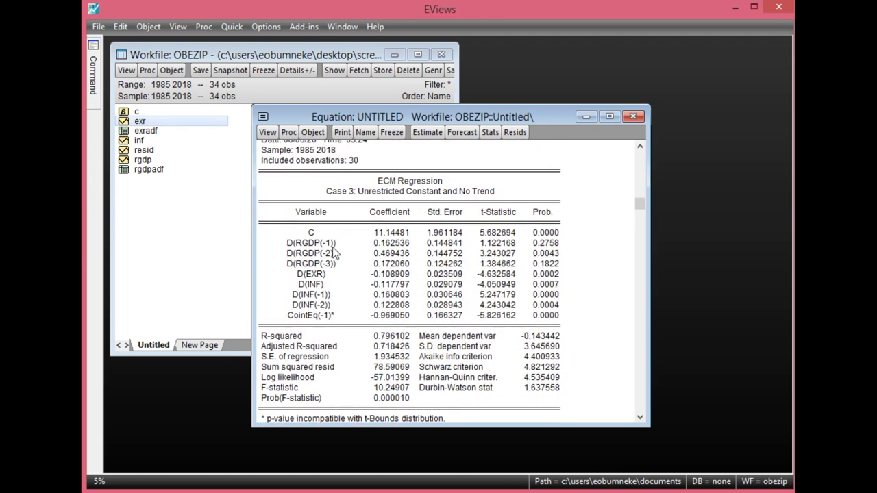
{"action": "left_click_drag", "start_coordinate": [304, 190], "coordinate": [490, 322]}
{"action": "left_click", "coordinate": [415, 253]}
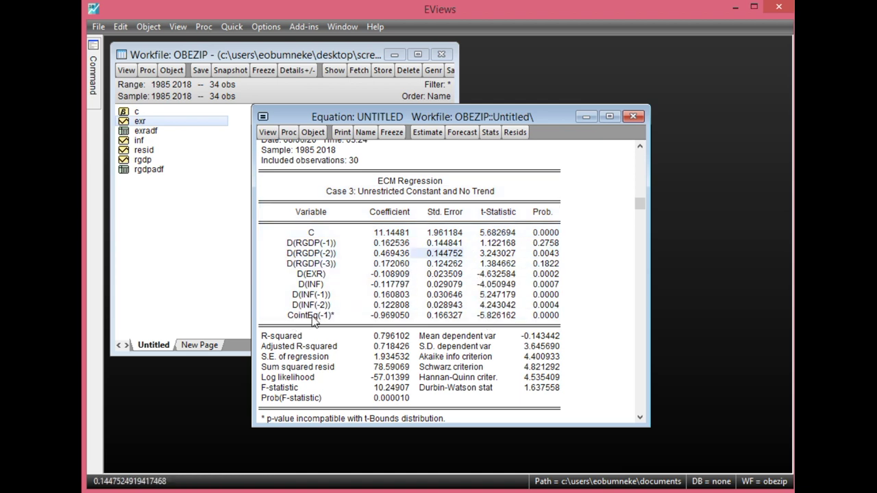
{"action": "left_click", "coordinate": [314, 316]}
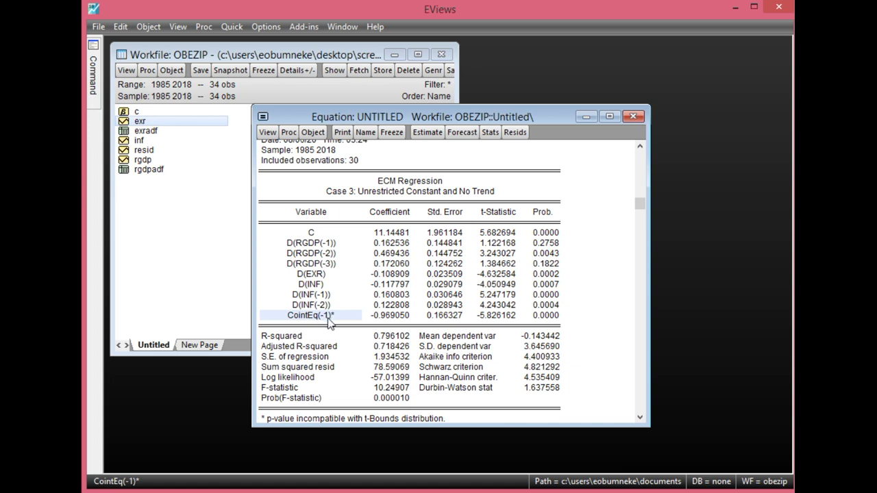
{"action": "left_click", "coordinate": [388, 317]}
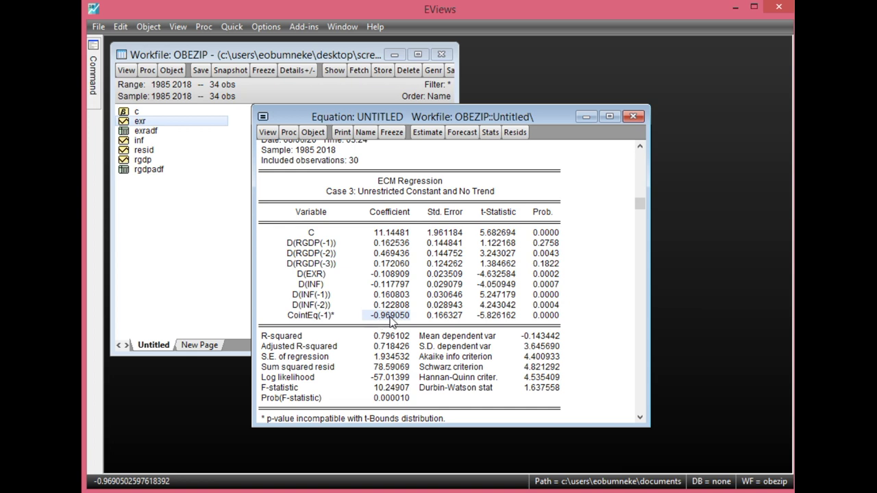
{"action": "left_click", "coordinate": [535, 317]}
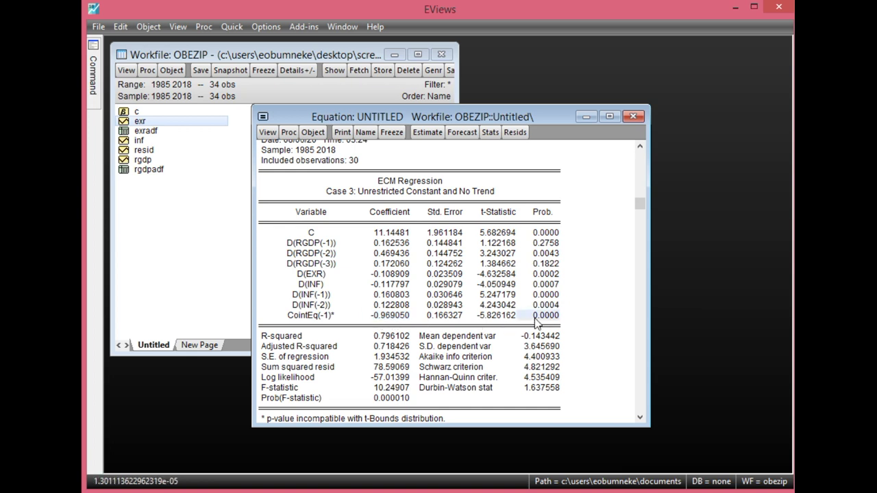
{"action": "left_click", "coordinate": [387, 320]}
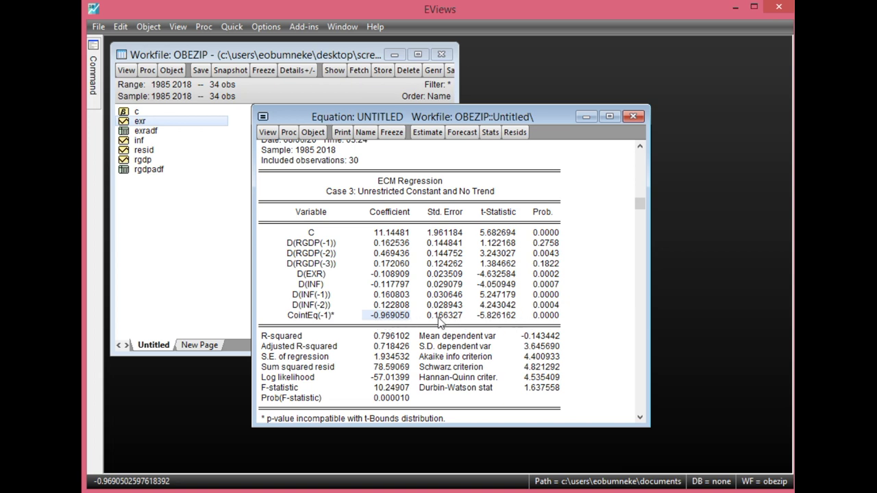
{"action": "left_click", "coordinate": [545, 316]}
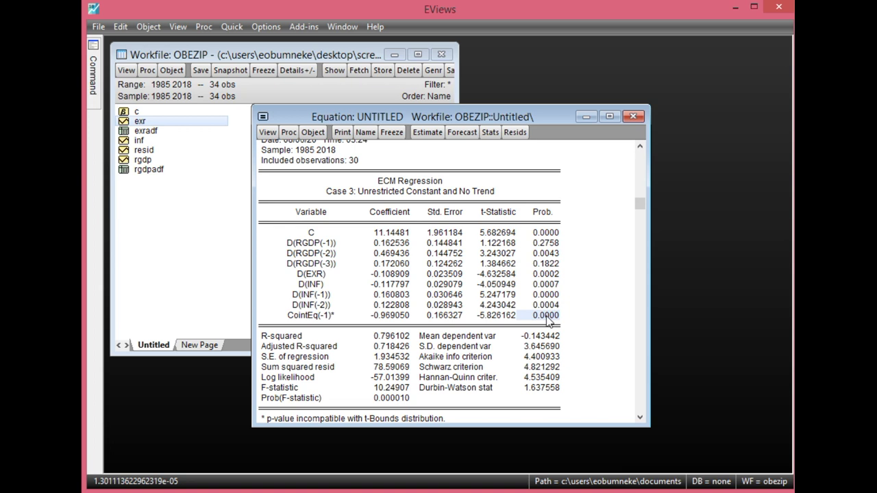
{"action": "left_click", "coordinate": [391, 315]}
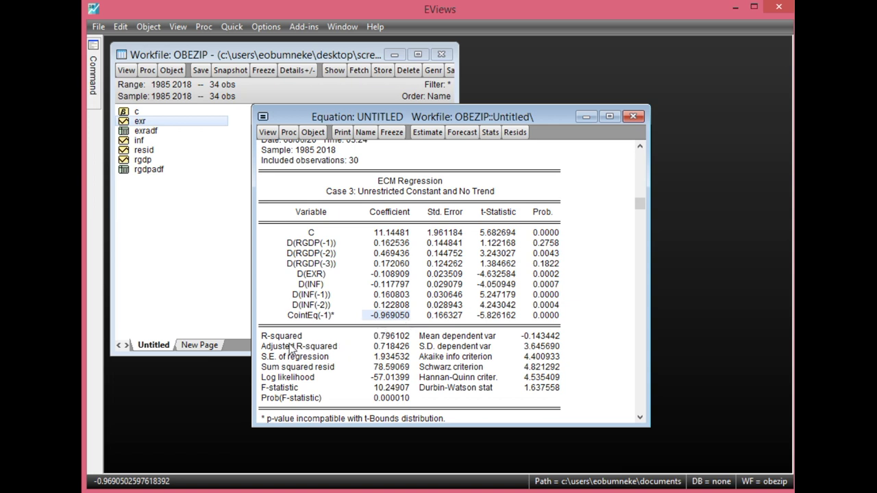
Step: Examine the R-squared, F-statistic and Prob(F-statistic) of the ECM regression
{"action": "left_click", "coordinate": [380, 335]}
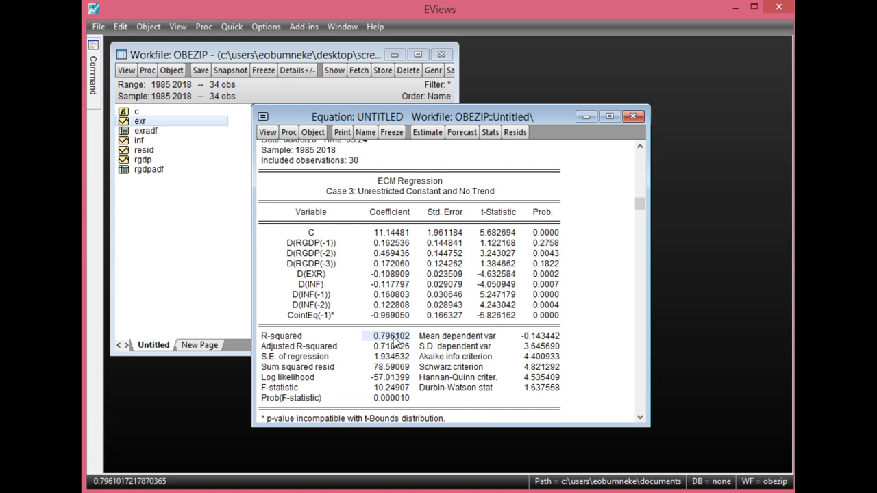
{"action": "scroll", "coordinate": [396, 340], "scroll_direction": "down", "scroll_amount": 4}
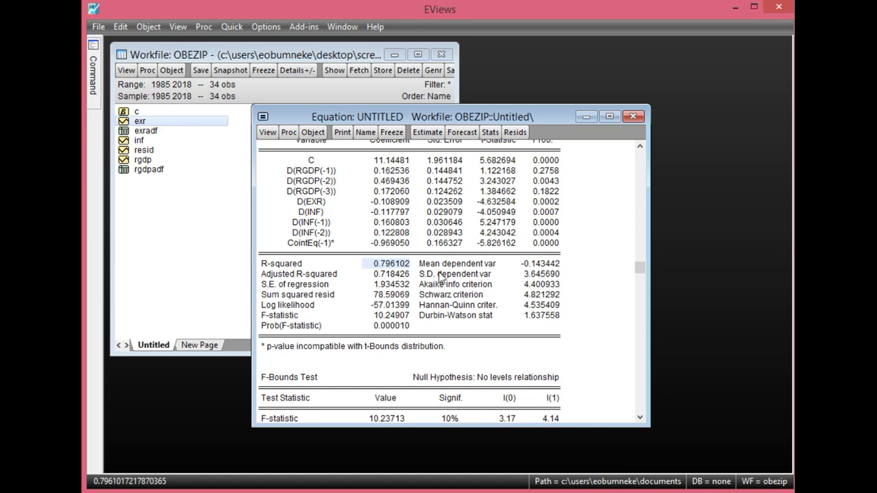
{"action": "left_click", "coordinate": [385, 317]}
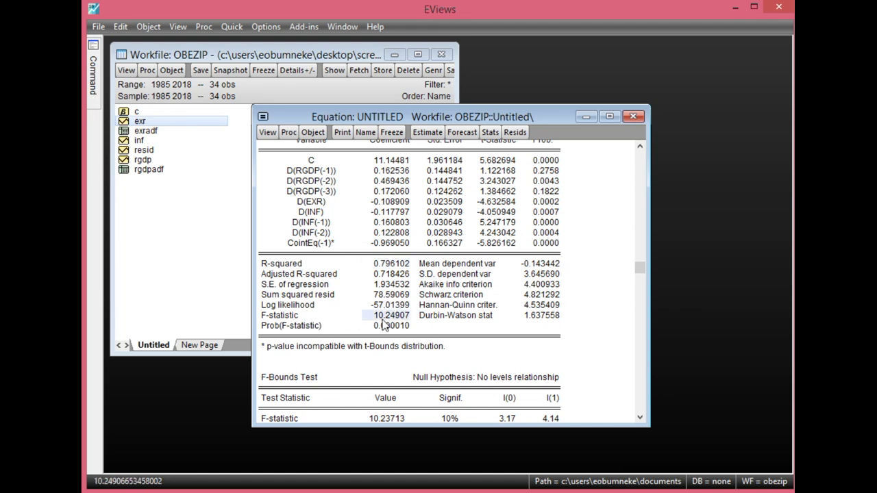
{"action": "left_click", "coordinate": [315, 318]}
{"action": "left_click", "coordinate": [377, 319]}
{"action": "left_click", "coordinate": [386, 330]}
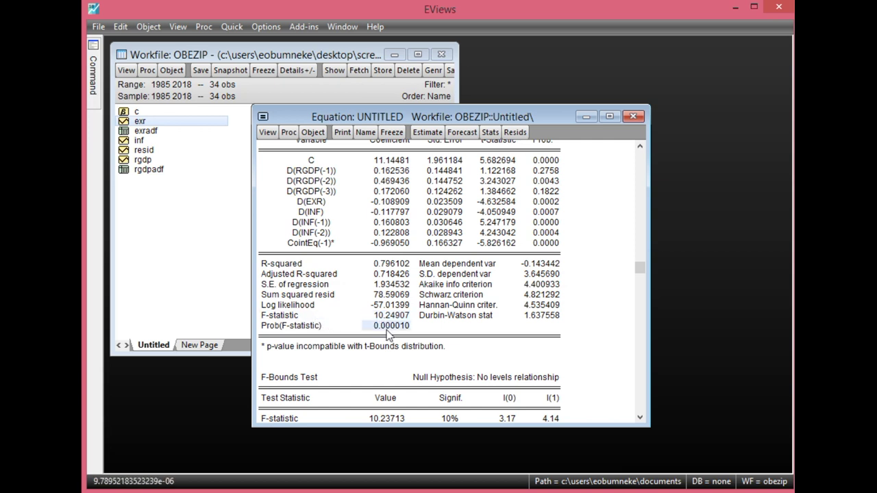
Step: Examine the probabilities of the lagged D(RGDP) terms in the ECM Regression table, focusing on D(RGDP(-1)) and D(RGDP(-2))
{"action": "scroll", "coordinate": [388, 334], "scroll_direction": "up", "scroll_amount": 1}
{"action": "scroll", "coordinate": [382, 336], "scroll_direction": "up", "scroll_amount": 1}
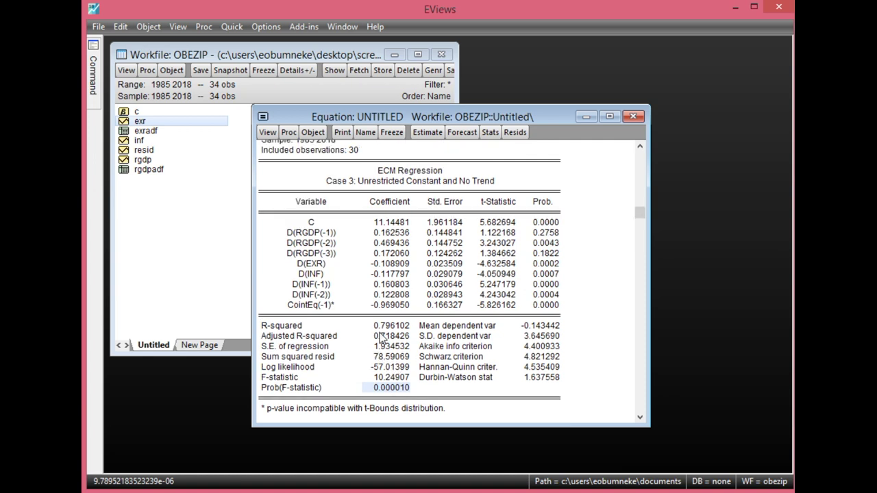
{"action": "left_click", "coordinate": [538, 244]}
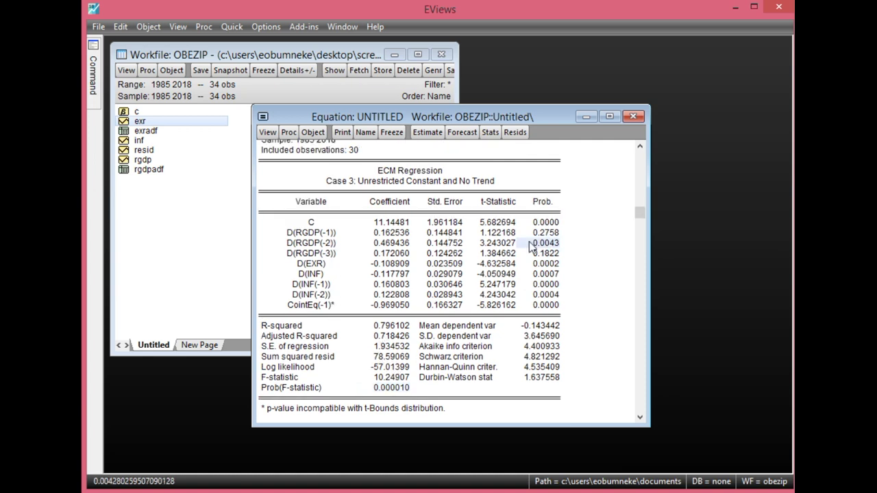
{"action": "left_click", "coordinate": [544, 234]}
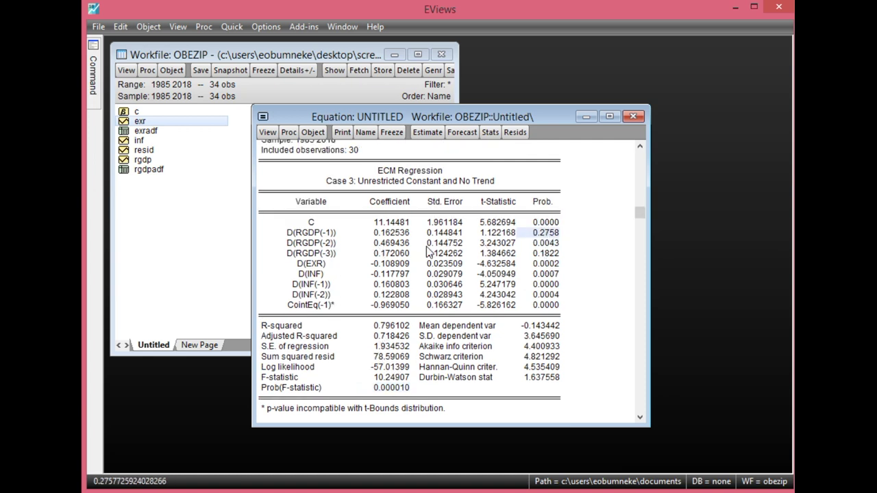
{"action": "left_click", "coordinate": [548, 244]}
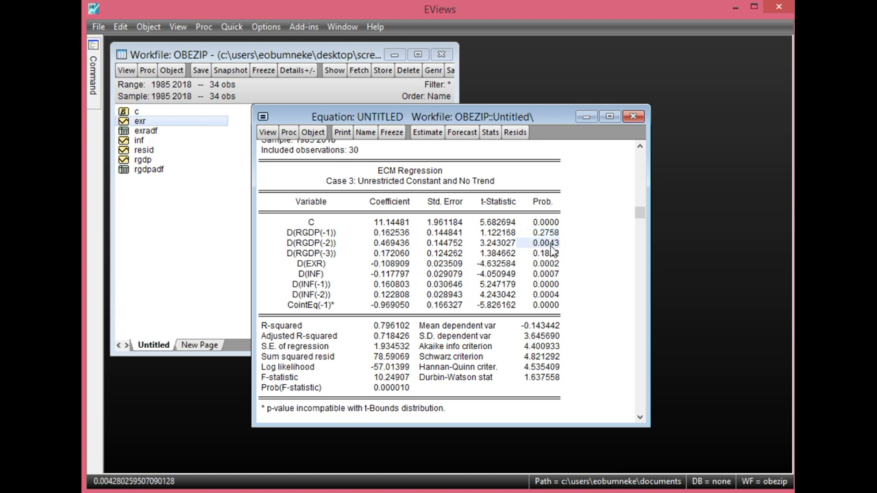
{"action": "left_click", "coordinate": [310, 244]}
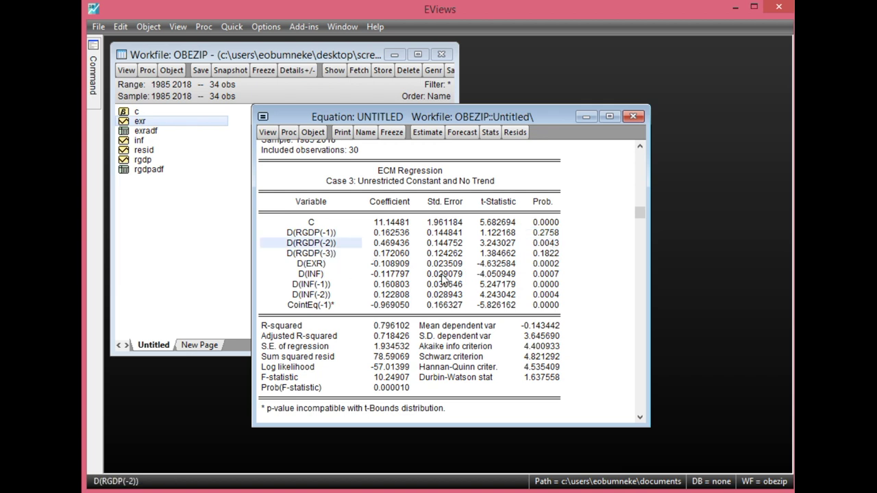
Step: Display the equation's Long Run Form and Bounds Test and bring its Levels Equation and F-Bounds Test tables into view
{"action": "scroll", "coordinate": [411, 299], "scroll_direction": "up", "scroll_amount": 2}
{"action": "scroll", "coordinate": [411, 299], "scroll_direction": "up", "scroll_amount": 1}
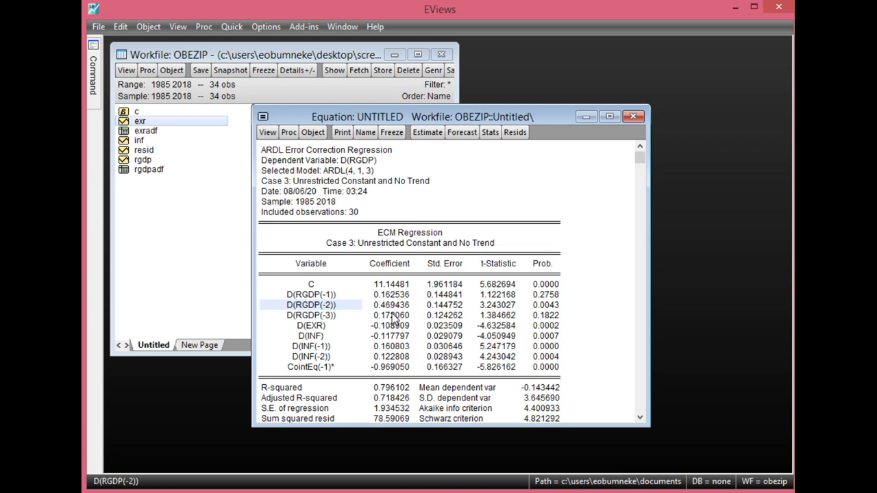
{"action": "left_click", "coordinate": [267, 132]}
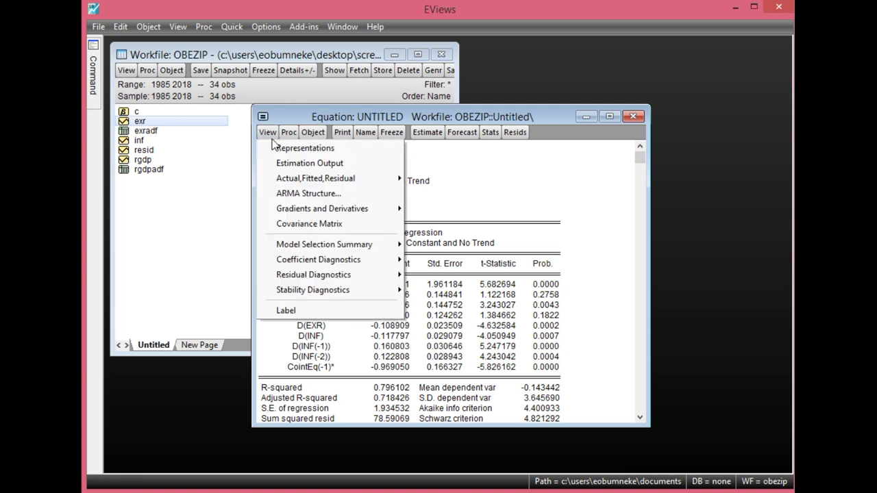
{"action": "mouse_move", "coordinate": [314, 259]}
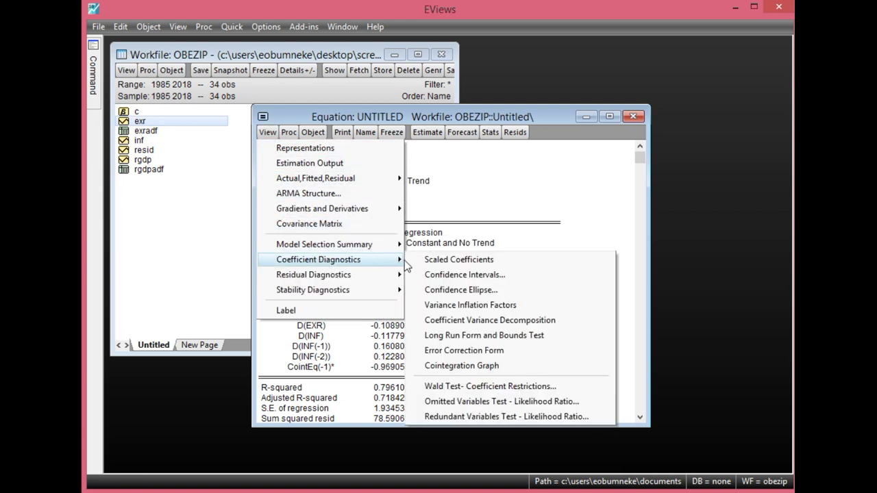
{"action": "left_click", "coordinate": [528, 336]}
{"action": "scroll", "coordinate": [408, 326], "scroll_direction": "down", "scroll_amount": 5}
{"action": "scroll", "coordinate": [399, 325], "scroll_direction": "down", "scroll_amount": 4}
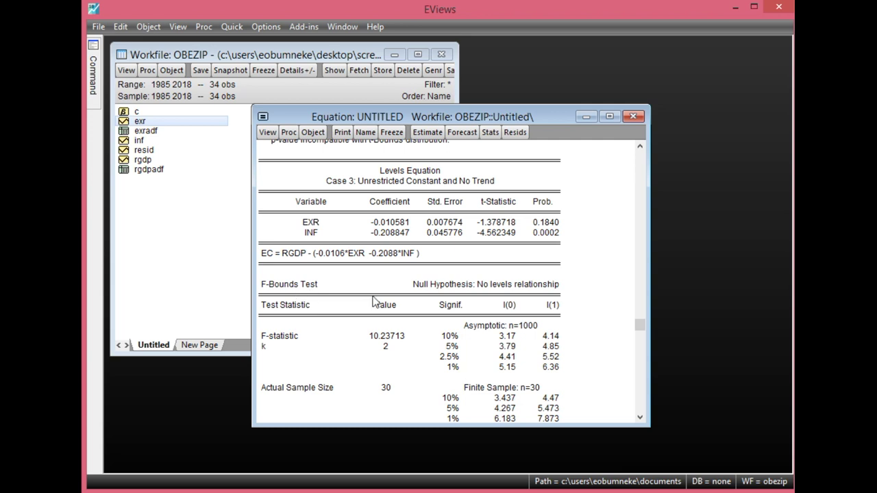
Step: Compare the F-statistic in the Long Run Form output with the I(0) and I(1) bounds at the 5% level
{"action": "left_click", "coordinate": [389, 337]}
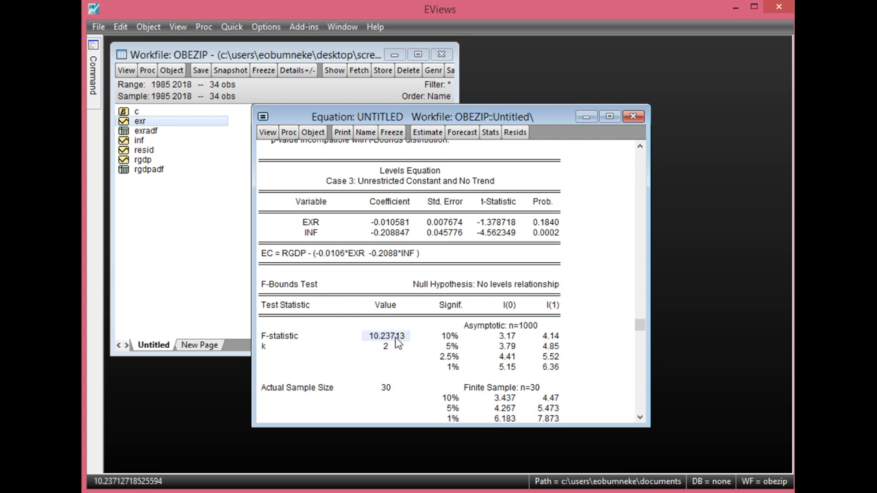
{"action": "left_click", "coordinate": [515, 348]}
{"action": "left_click", "coordinate": [546, 351]}
{"action": "left_click_drag", "start_coordinate": [452, 350], "coordinate": [548, 352]}
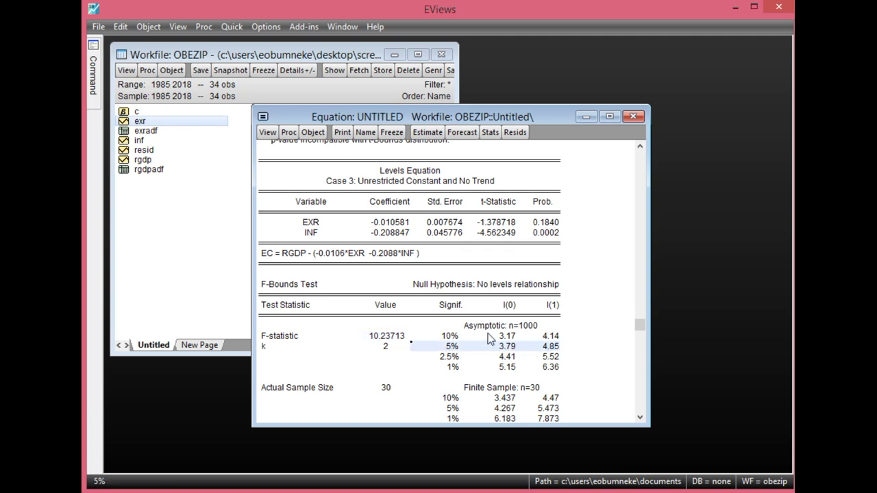
Step: Examine the EXR coefficient and the probabilities of EXR and INF in the Levels Equation table
{"action": "scroll", "coordinate": [472, 334], "scroll_direction": "up", "scroll_amount": 3}
{"action": "scroll", "coordinate": [363, 325], "scroll_direction": "down", "scroll_amount": 1}
{"action": "scroll", "coordinate": [363, 326], "scroll_direction": "up", "scroll_amount": 1}
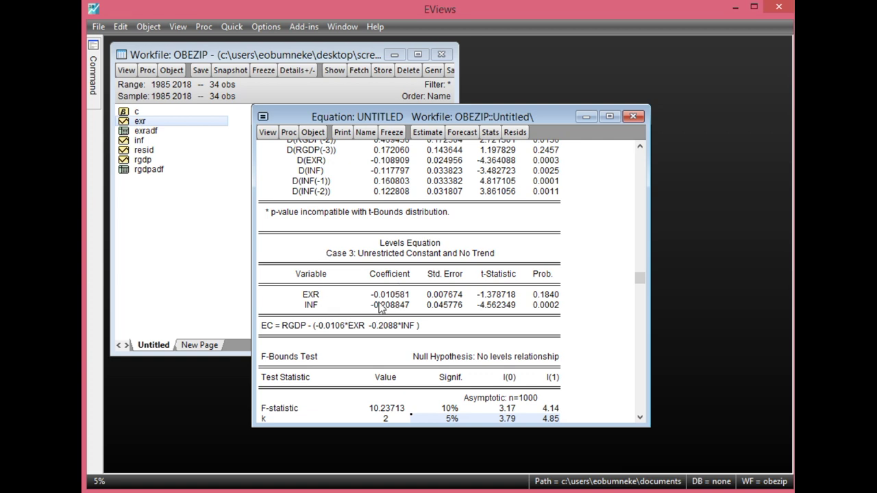
{"action": "left_click", "coordinate": [385, 296]}
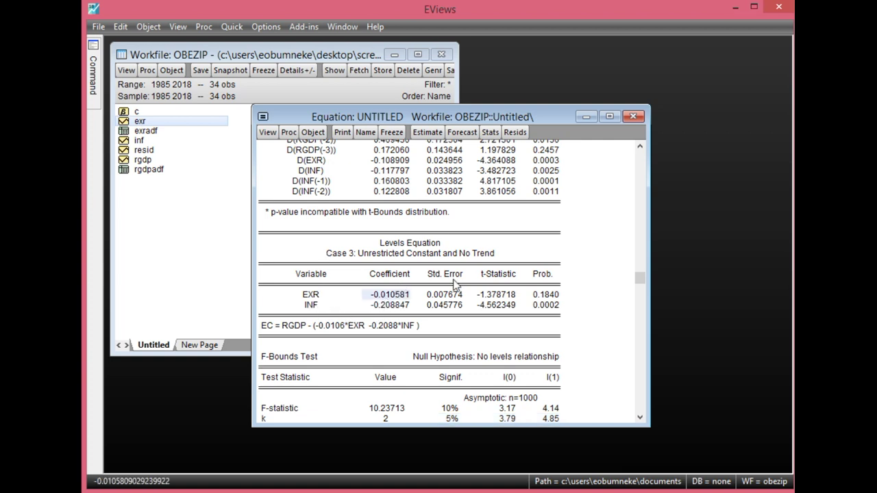
{"action": "left_click", "coordinate": [540, 296]}
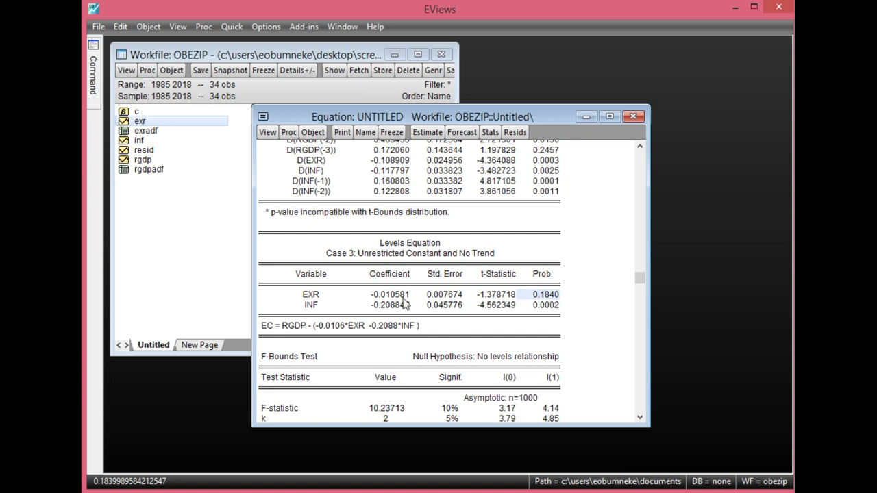
{"action": "left_click", "coordinate": [331, 303]}
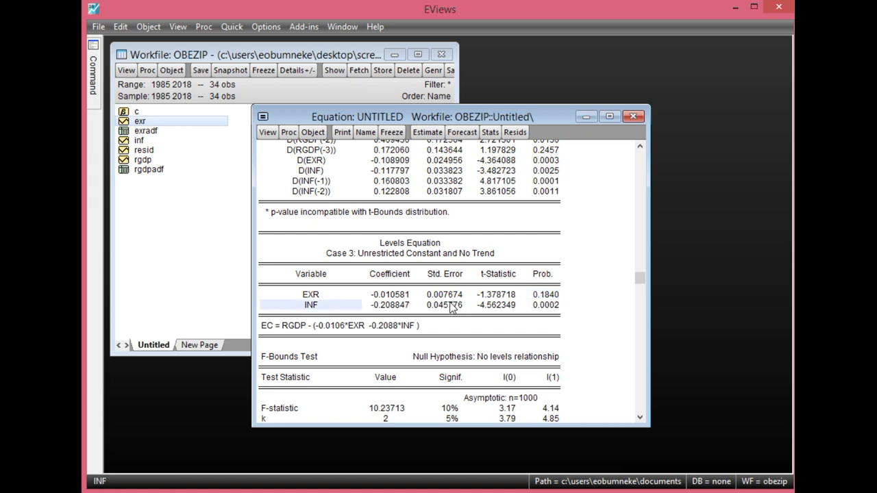
{"action": "left_click", "coordinate": [539, 305]}
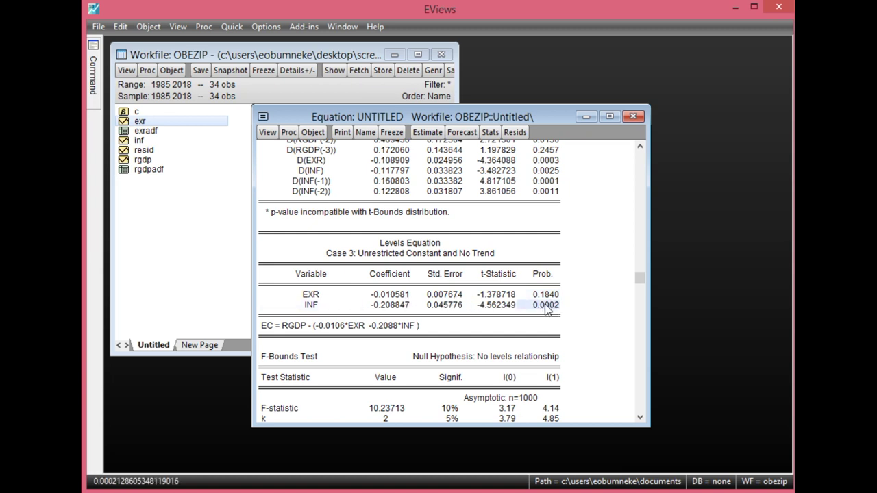
Step: Compare the long-run coefficients of EXR and INF in the Levels Equation table
{"action": "scroll", "coordinate": [543, 312], "scroll_direction": "down", "scroll_amount": 2}
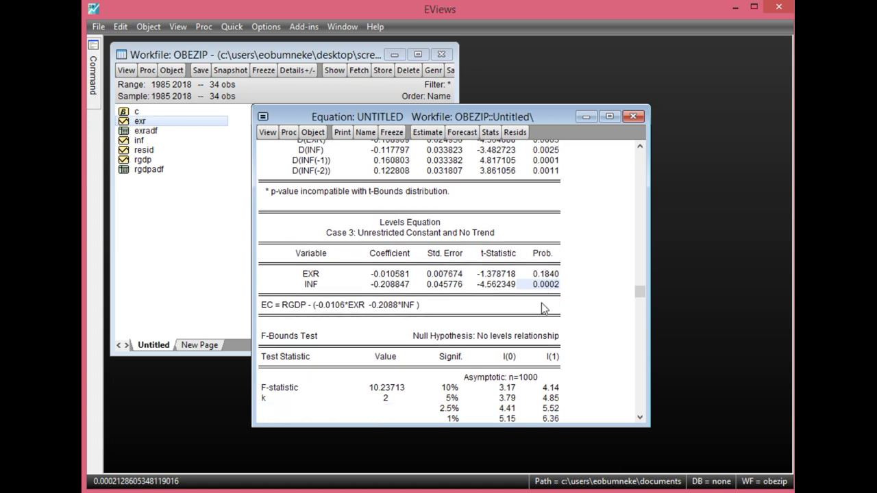
{"action": "left_click", "coordinate": [375, 277]}
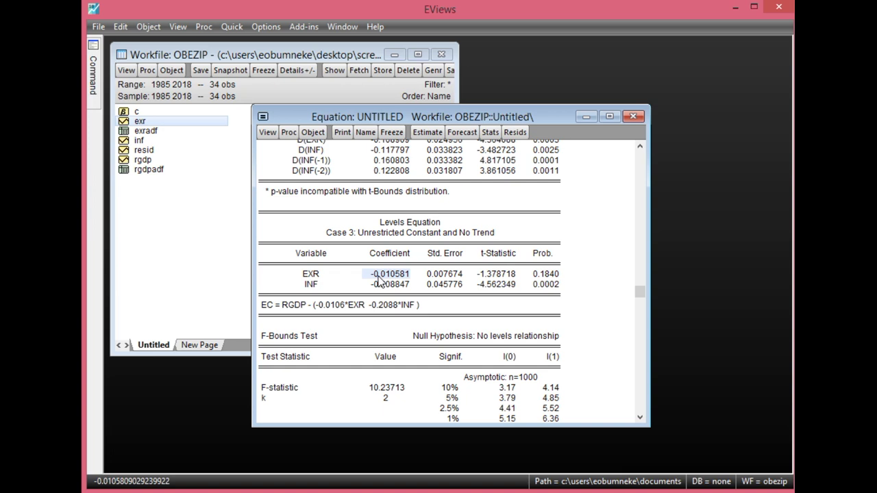
{"action": "left_click", "coordinate": [390, 287]}
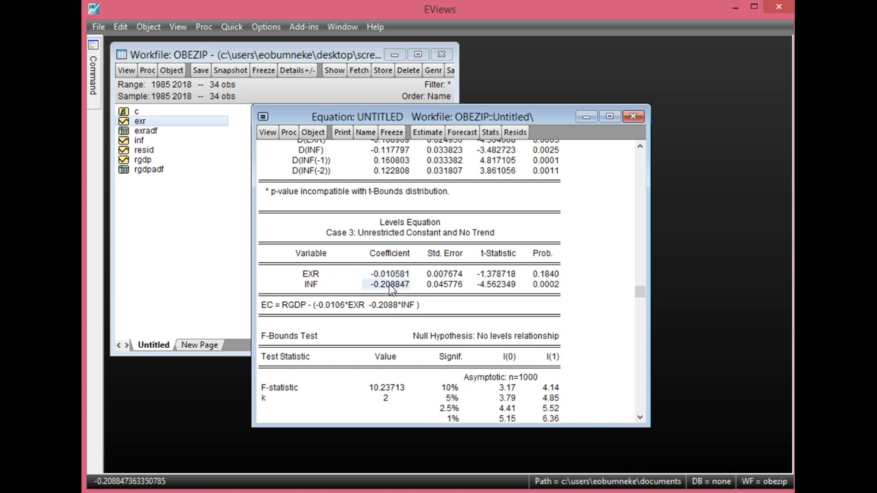
{"action": "left_click", "coordinate": [391, 275]}
{"action": "left_click", "coordinate": [392, 285]}
{"action": "left_click", "coordinate": [395, 276]}
{"action": "left_click", "coordinate": [394, 284]}
Step: Highlight the F-Bounds Test table and check its F-statistic against the 5% I(0) and I(1) critical values
{"action": "scroll", "coordinate": [389, 273], "scroll_direction": "down", "scroll_amount": 2}
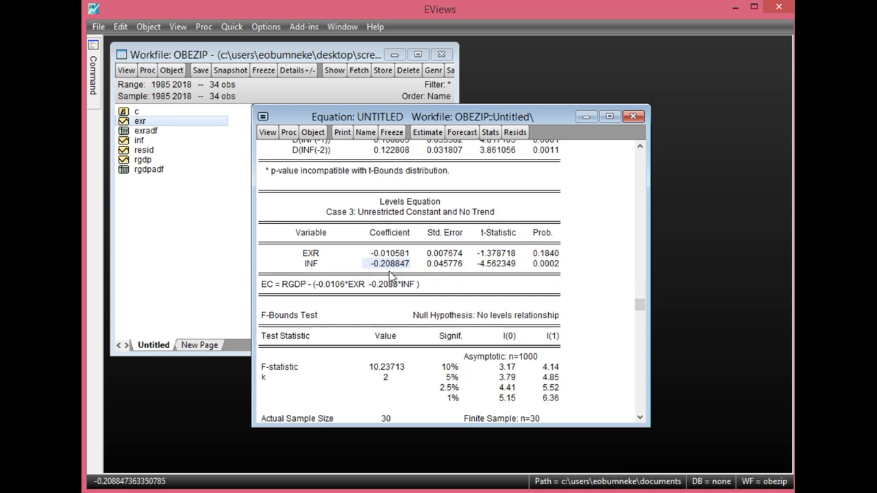
{"action": "left_click_drag", "start_coordinate": [295, 286], "coordinate": [543, 369]}
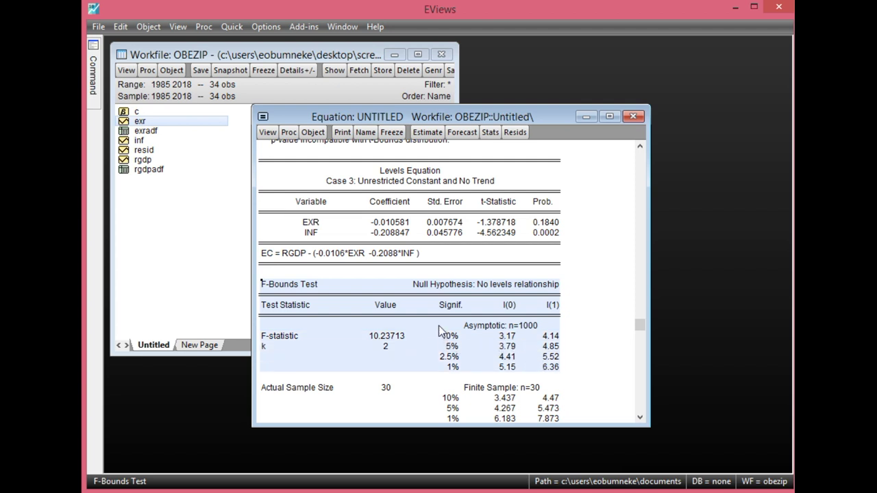
{"action": "left_click", "coordinate": [401, 338]}
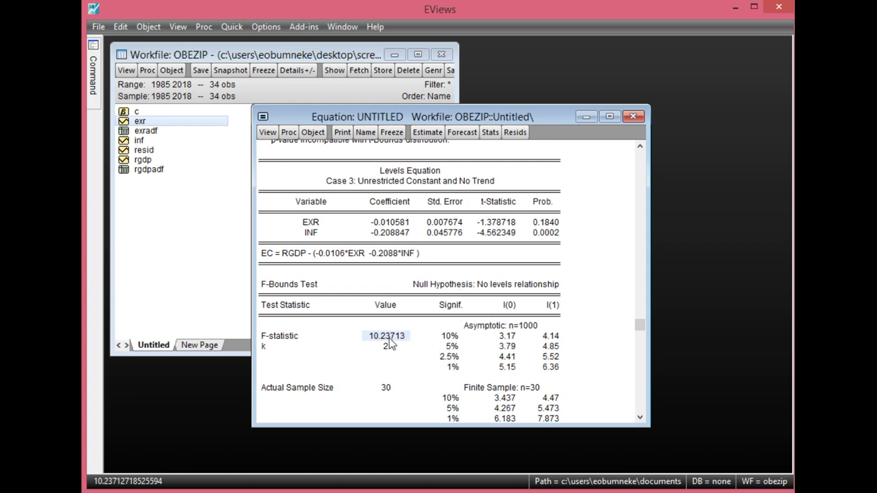
{"action": "left_click", "coordinate": [519, 347]}
{"action": "left_click", "coordinate": [545, 348]}
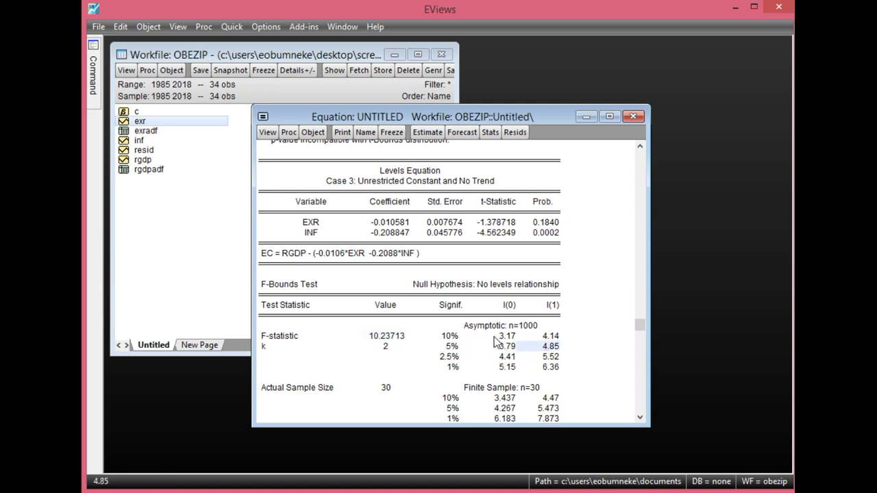
Step: Review the Conditional Error Correction Regression table, then return to the Levels Equation and F-Bounds Test results
{"action": "scroll", "coordinate": [494, 343], "scroll_direction": "up", "scroll_amount": 1}
{"action": "scroll", "coordinate": [483, 337], "scroll_direction": "down", "scroll_amount": 1}
{"action": "scroll", "coordinate": [483, 337], "scroll_direction": "up", "scroll_amount": 4}
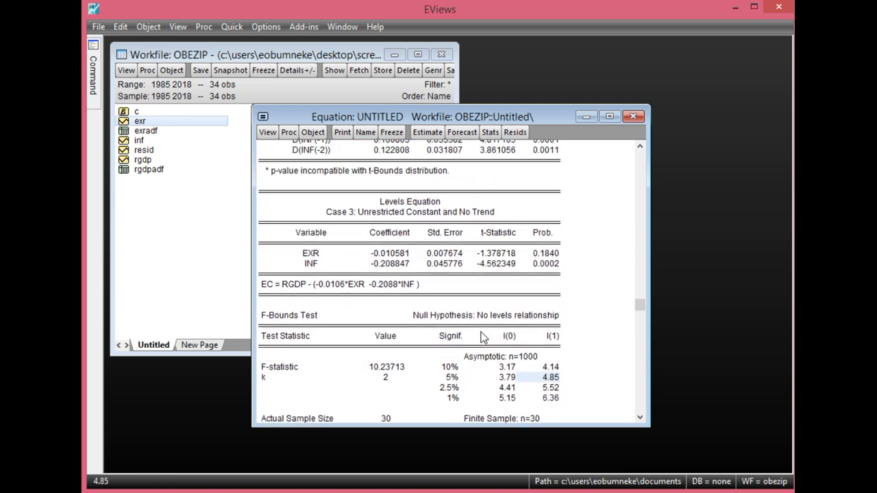
{"action": "scroll", "coordinate": [483, 337], "scroll_direction": "up", "scroll_amount": 1}
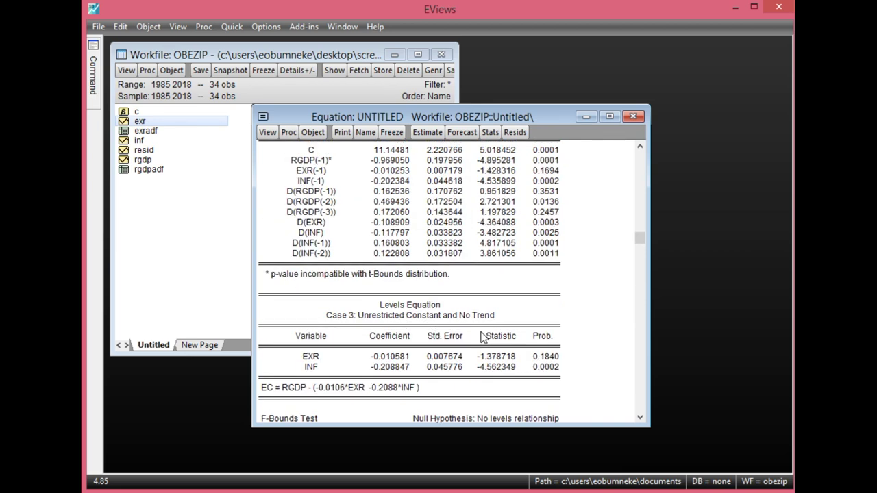
{"action": "scroll", "coordinate": [423, 301], "scroll_direction": "up", "scroll_amount": 2}
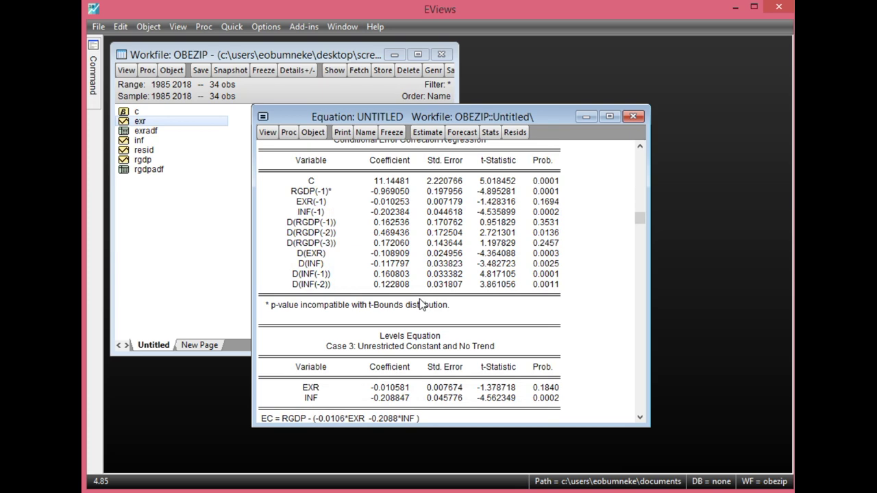
{"action": "scroll", "coordinate": [397, 281], "scroll_direction": "up", "scroll_amount": 1}
{"action": "scroll", "coordinate": [403, 286], "scroll_direction": "up", "scroll_amount": 3}
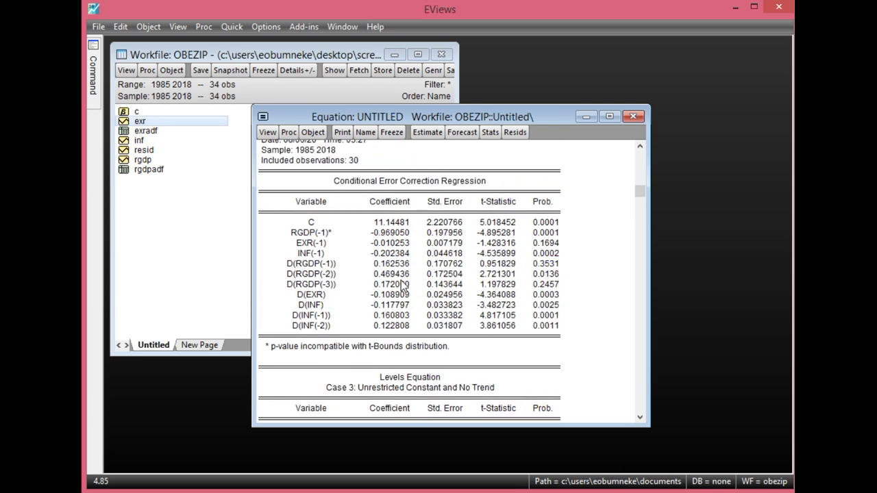
{"action": "scroll", "coordinate": [399, 307], "scroll_direction": "down", "scroll_amount": 12}
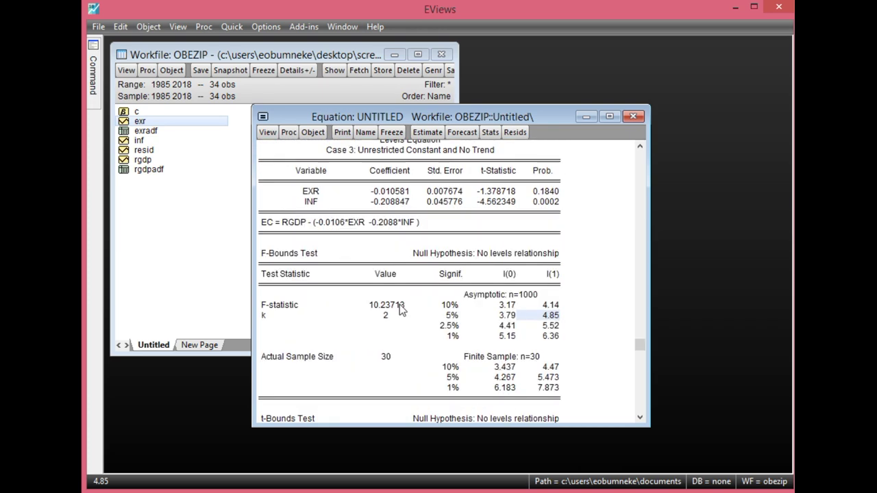
{"action": "scroll", "coordinate": [400, 307], "scroll_direction": "up", "scroll_amount": 3}
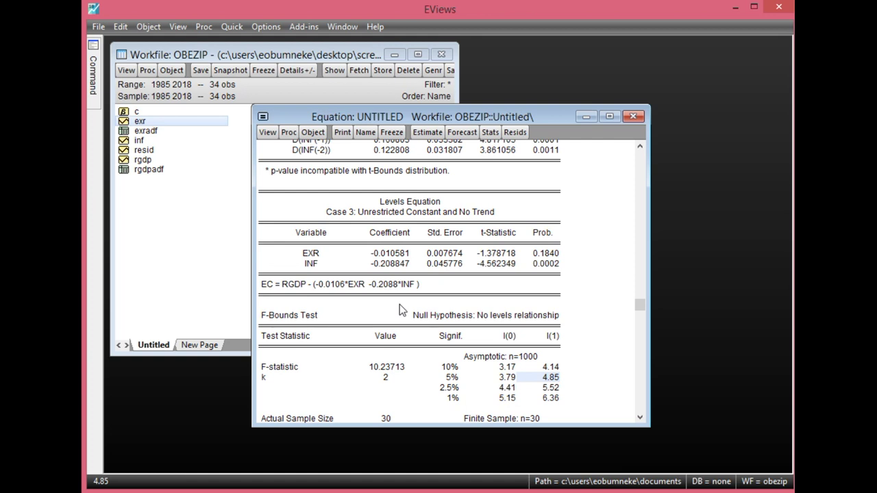